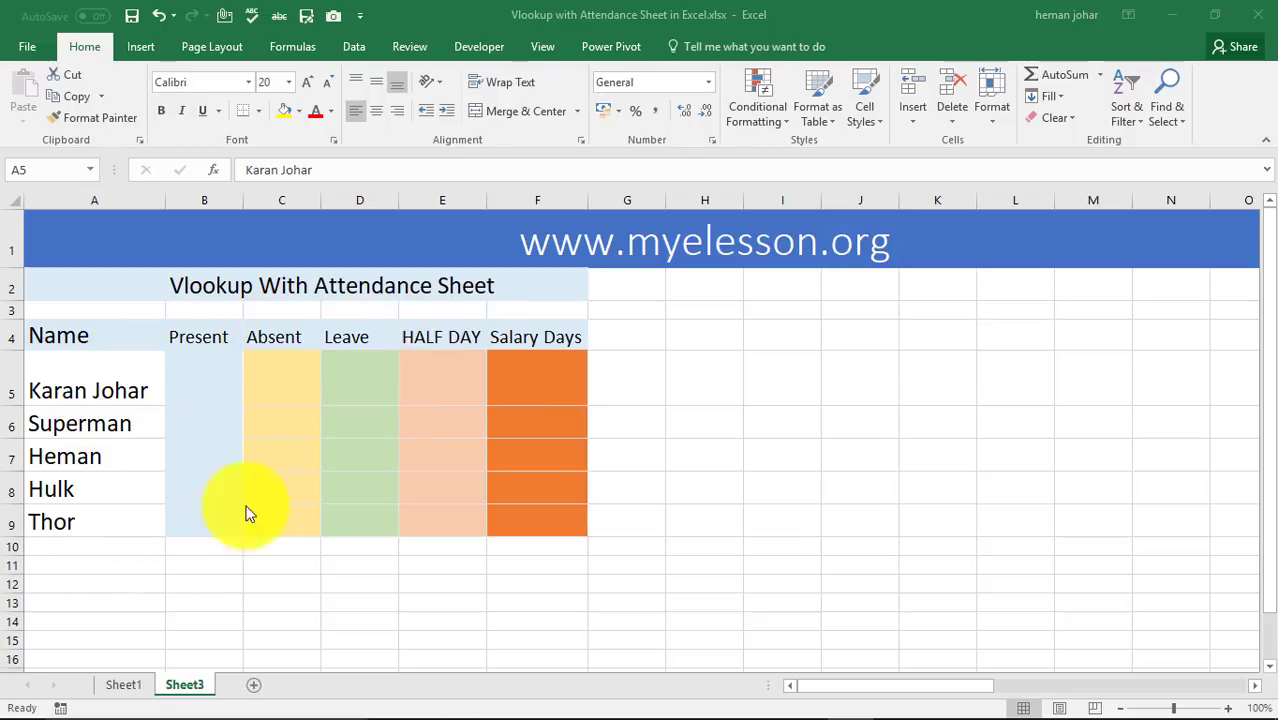
- Bring up Sheet1, the source attendance grid with daily P/A/L/HD marks and per-person totals
click(117, 686)
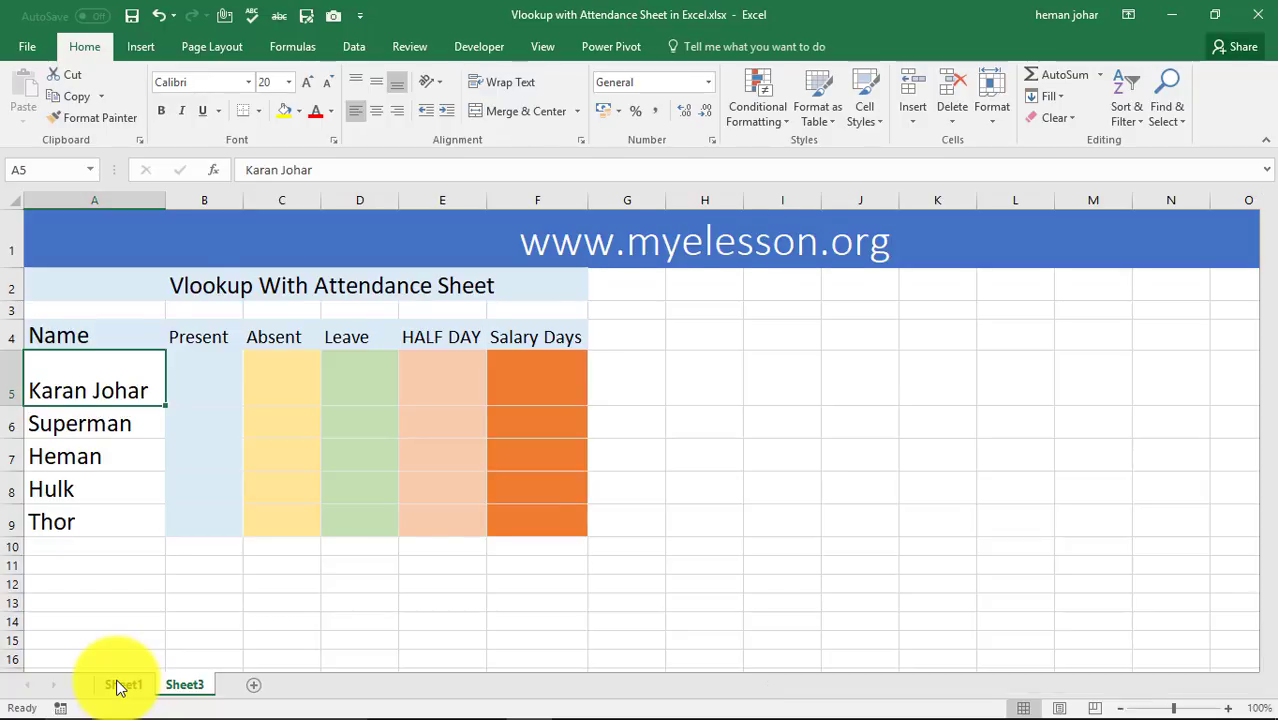
click(117, 686)
- Browse Sheet1's names, the P= Present legend and the per-person summary count columns
click(43, 280)
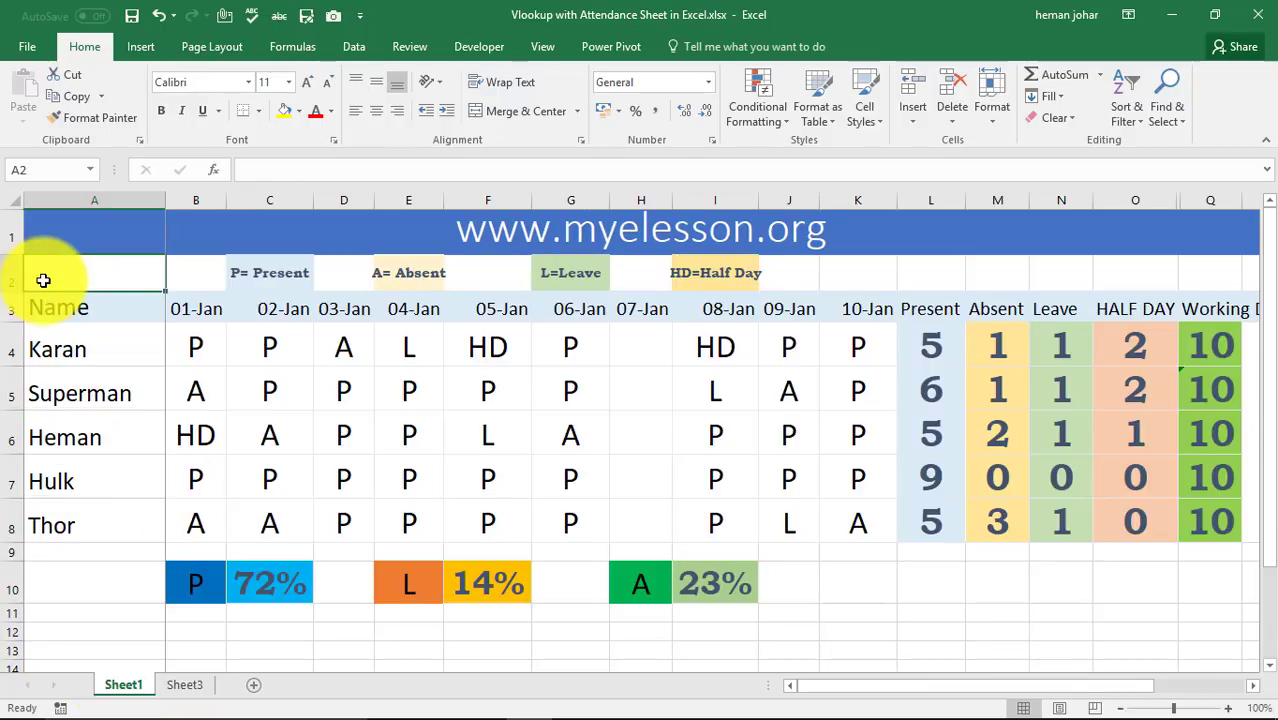
key(Down)
key(Down)
key(Down)
key(Down)
key(Down)
key(Down)
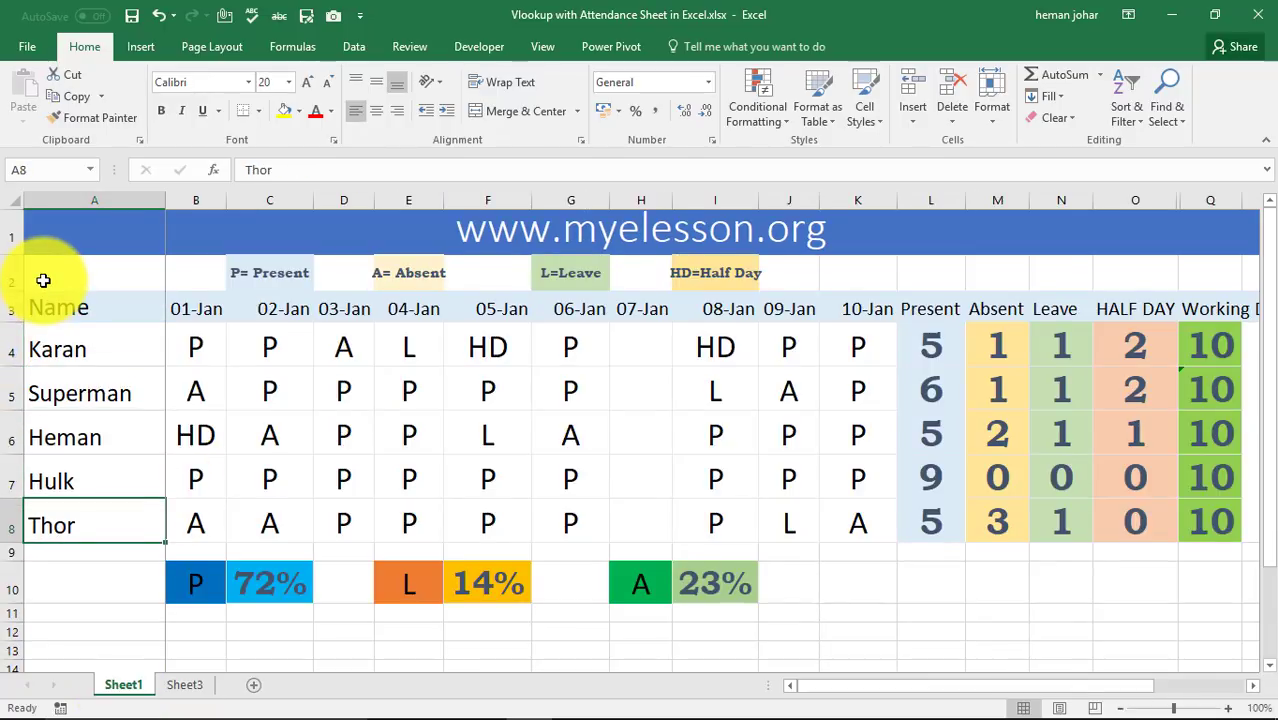
key(Right)
key(Up)
key(Up)
key(Up)
key(Up)
key(Up)
key(Up)
key(Right)
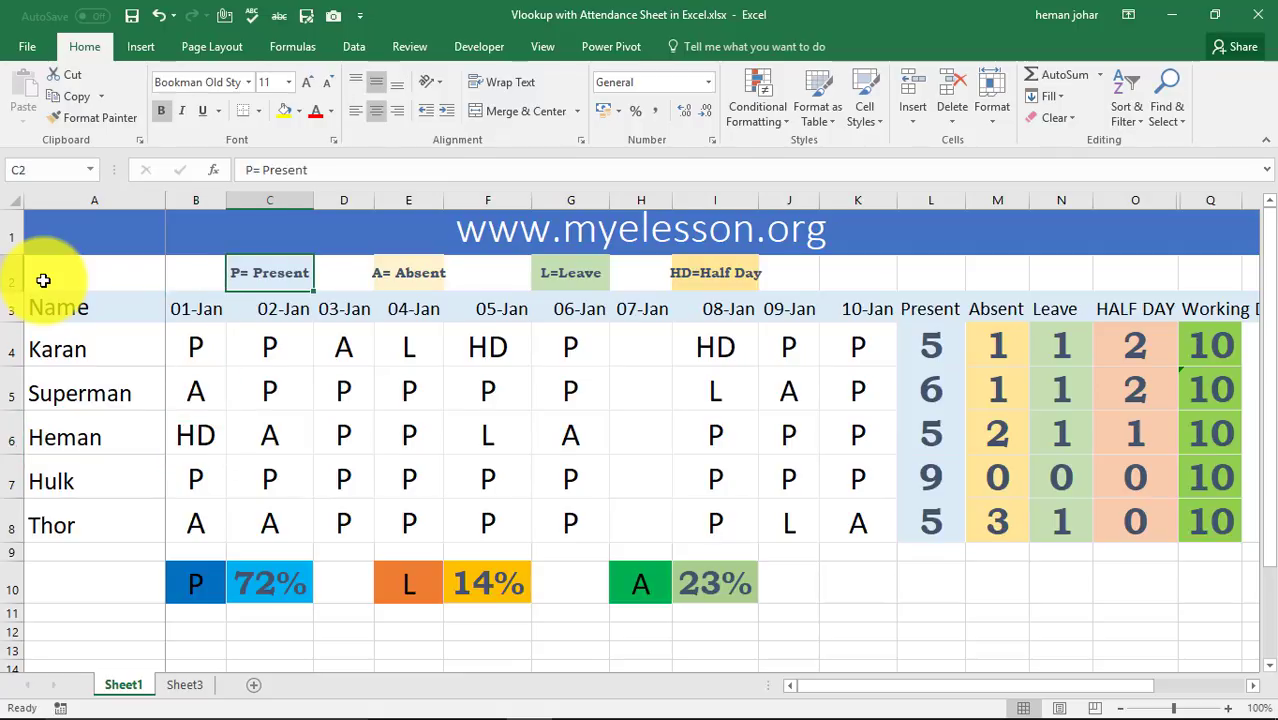
key(Right)
key(Right)
key(Right)
key(Right)
key(Right)
key(Right)
key(Down)
key(Down)
key(Right)
key(Right)
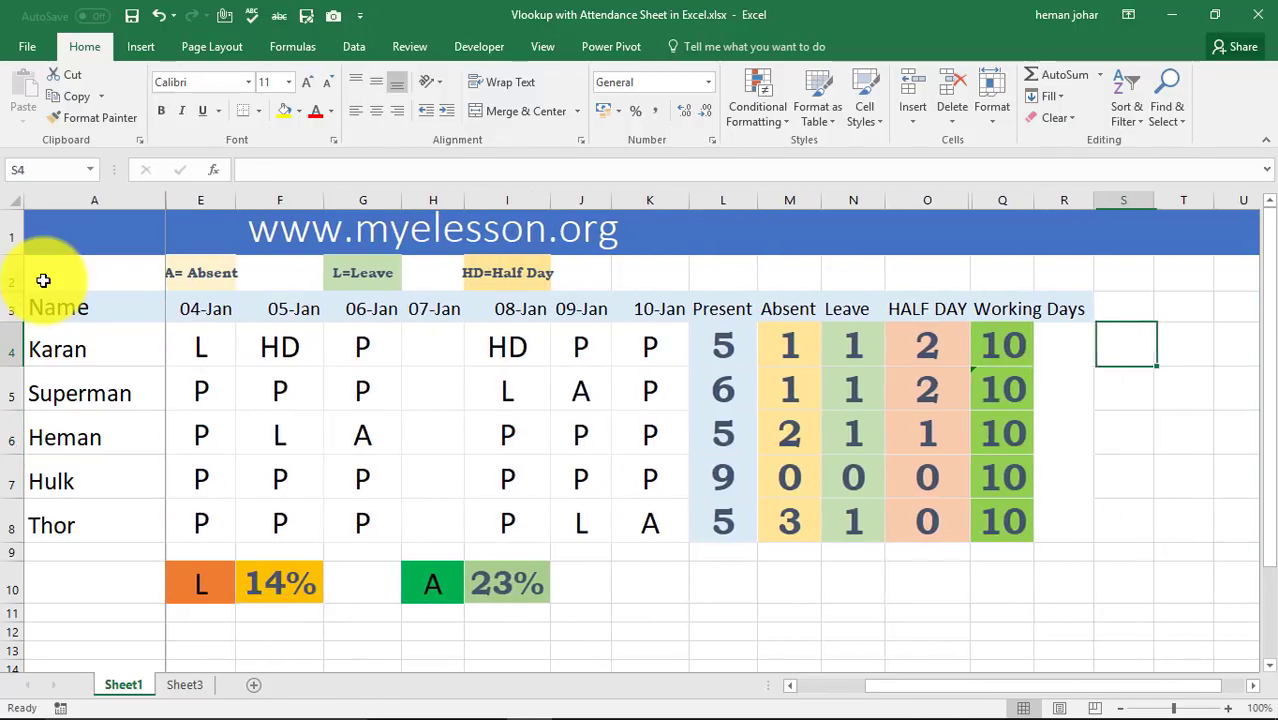
key(Left)
key(Left)
key(Left)
key(Left)
key(Left)
key(Left)
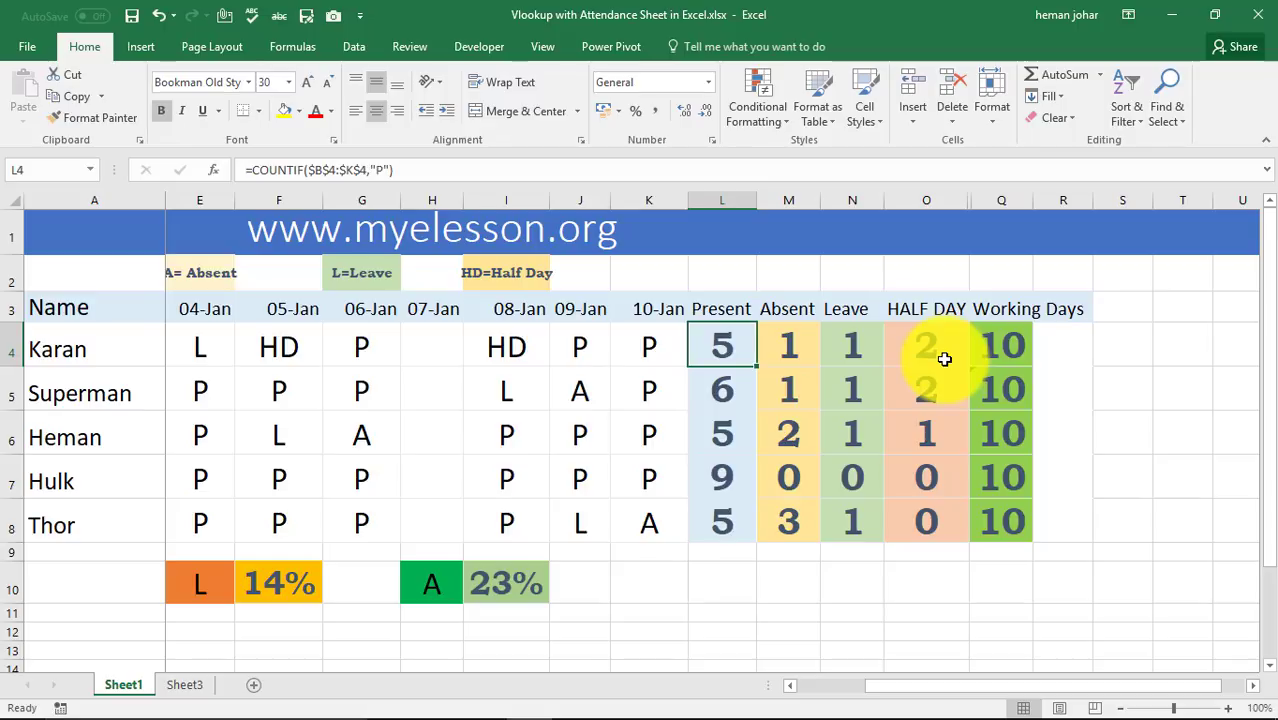
- Inspect Karan's Present COUNTIF formula in L4, then go back to the Sheet3 summary
key(Left)
key(Left)
key(Left)
key(Home)
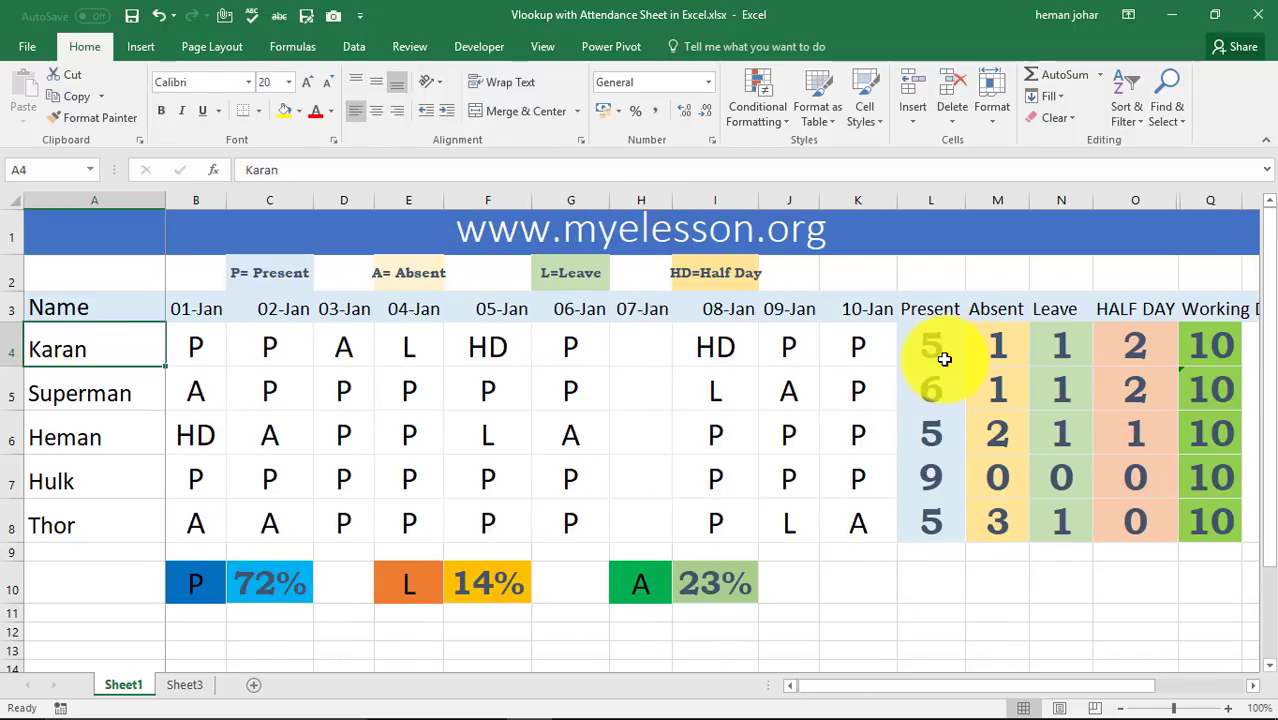
key(Right)
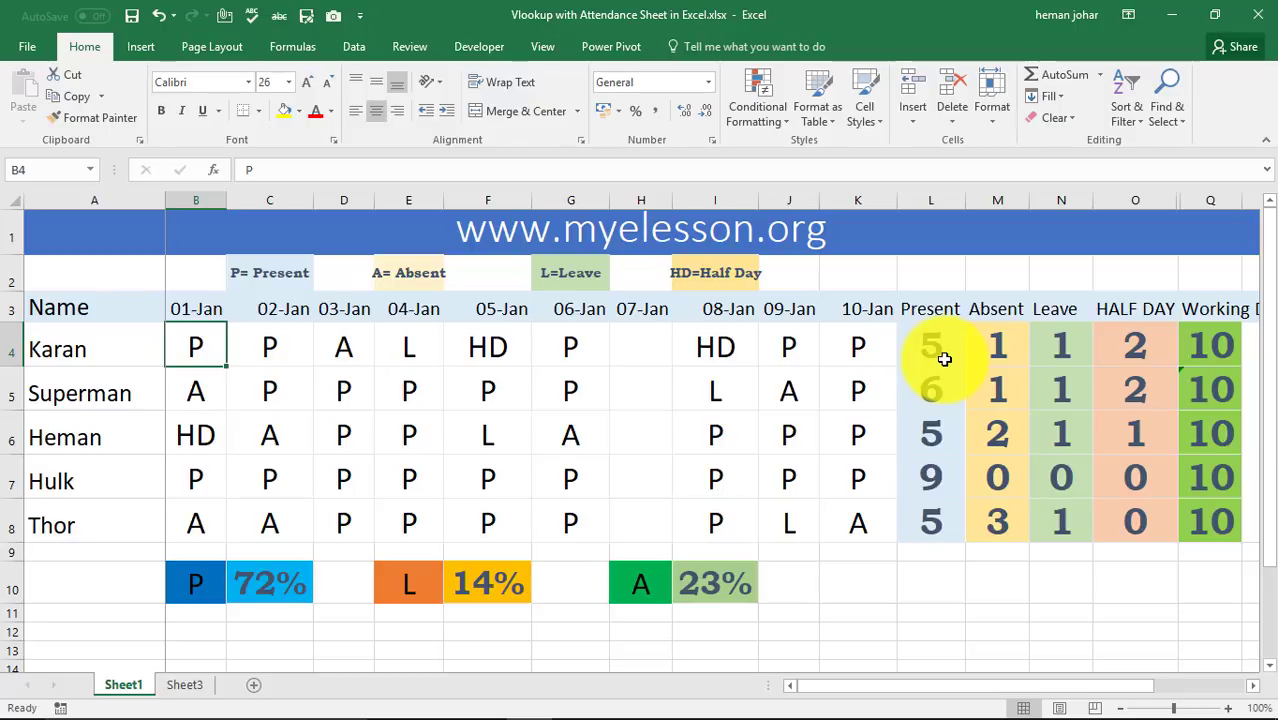
key(Right)
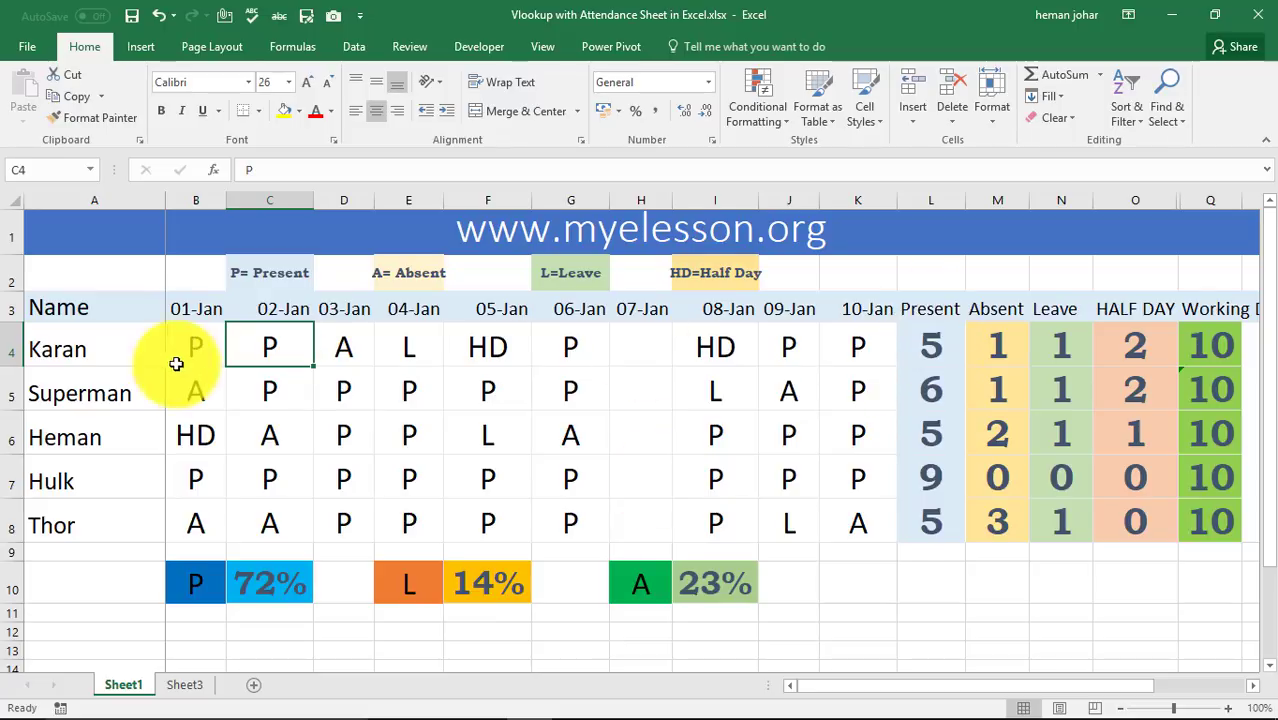
click(948, 330)
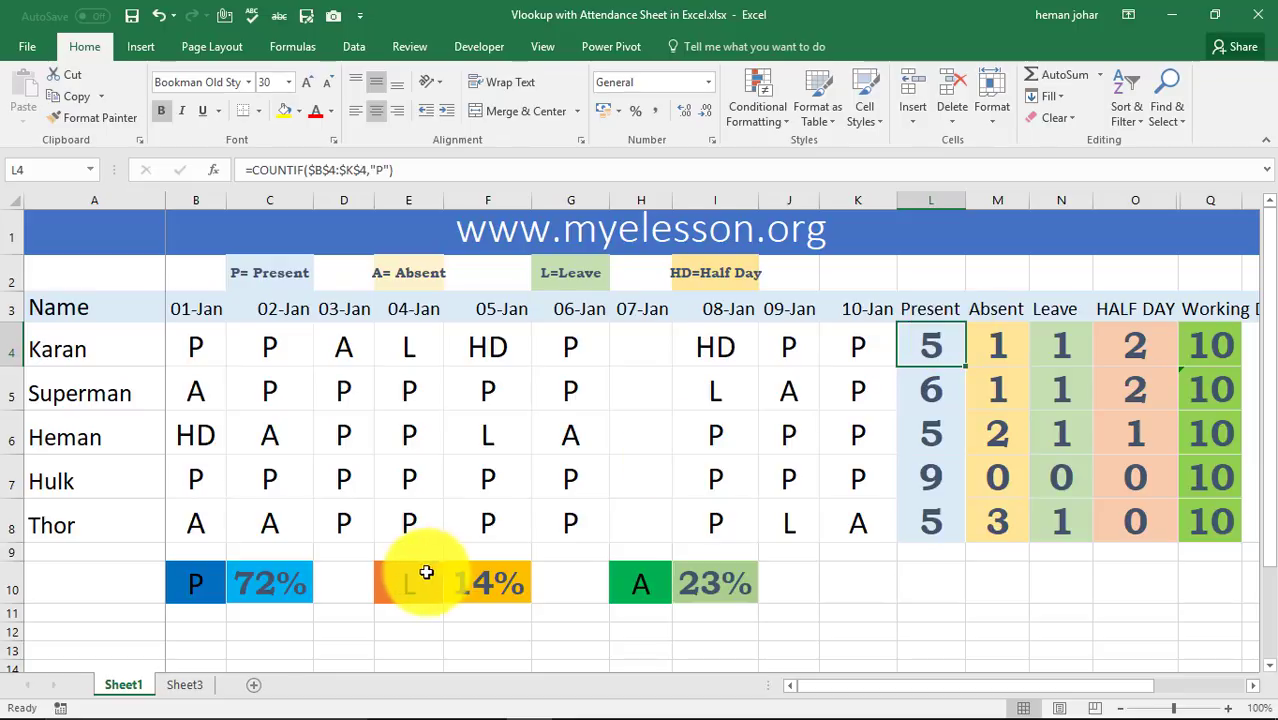
click(180, 688)
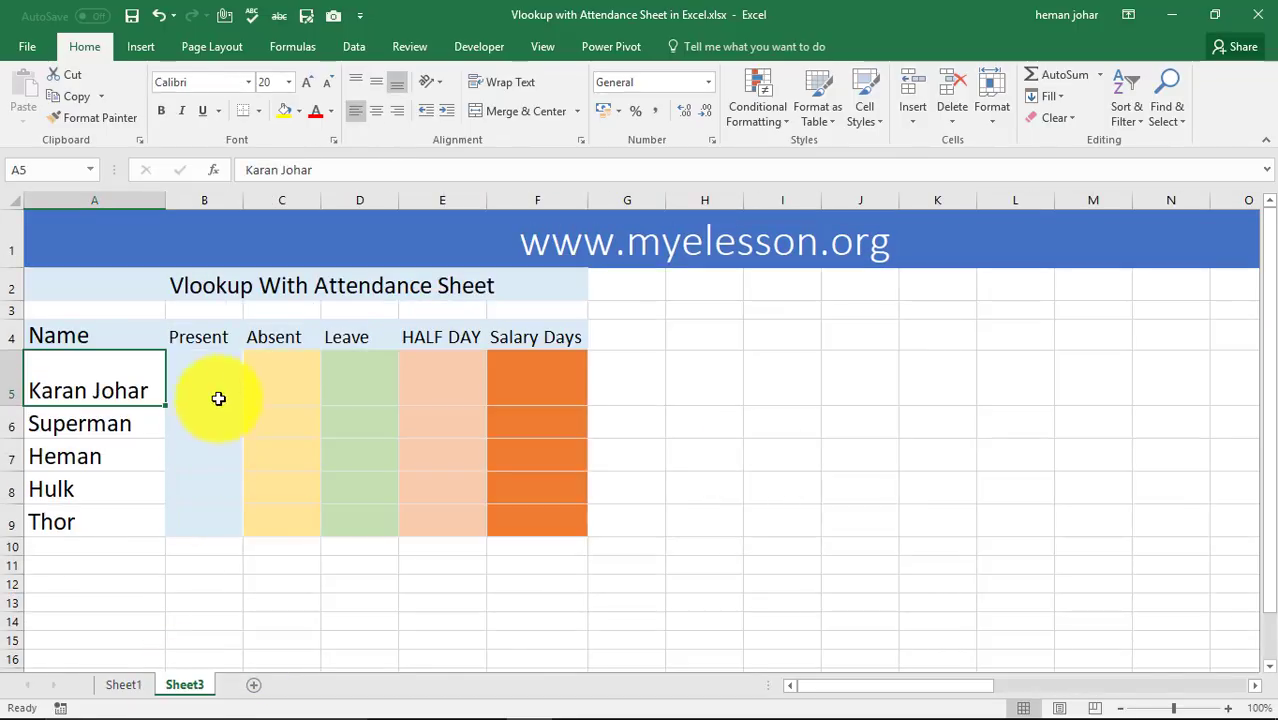
- Begin Karan Johar's Present cell B5 as =VLOOKUP(A5, using his name as lookup value
click(212, 380)
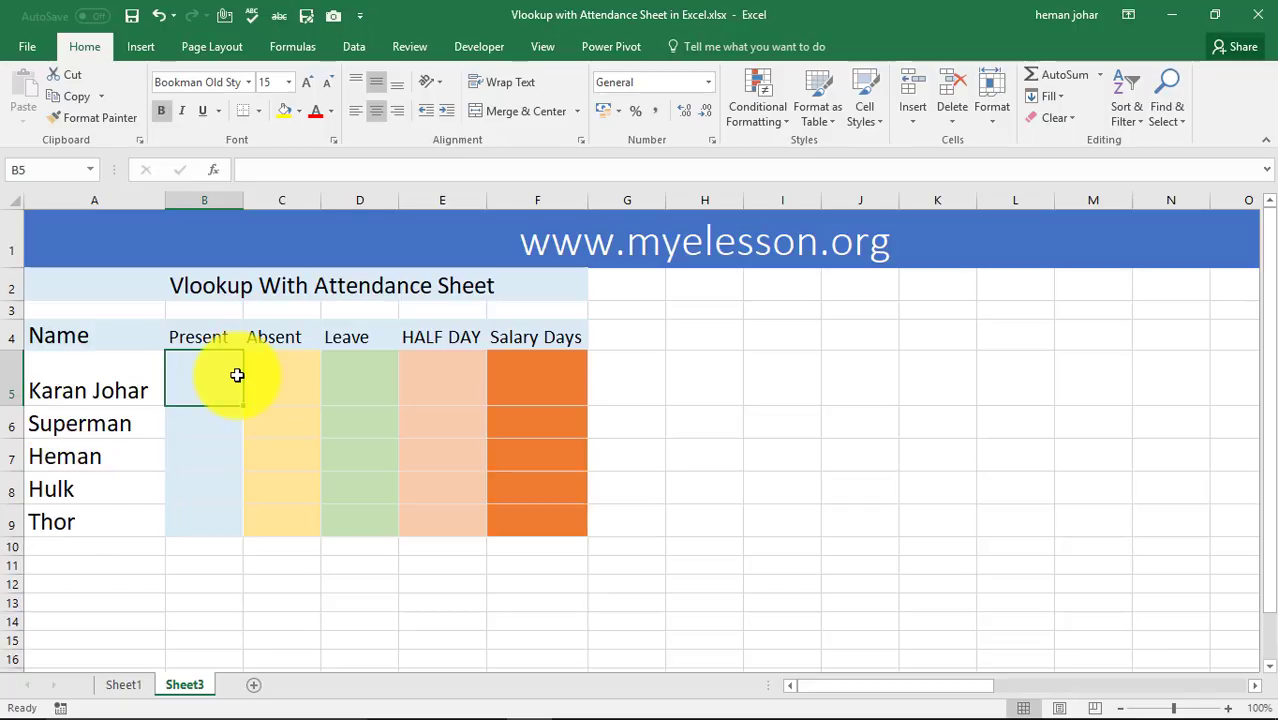
text(=)
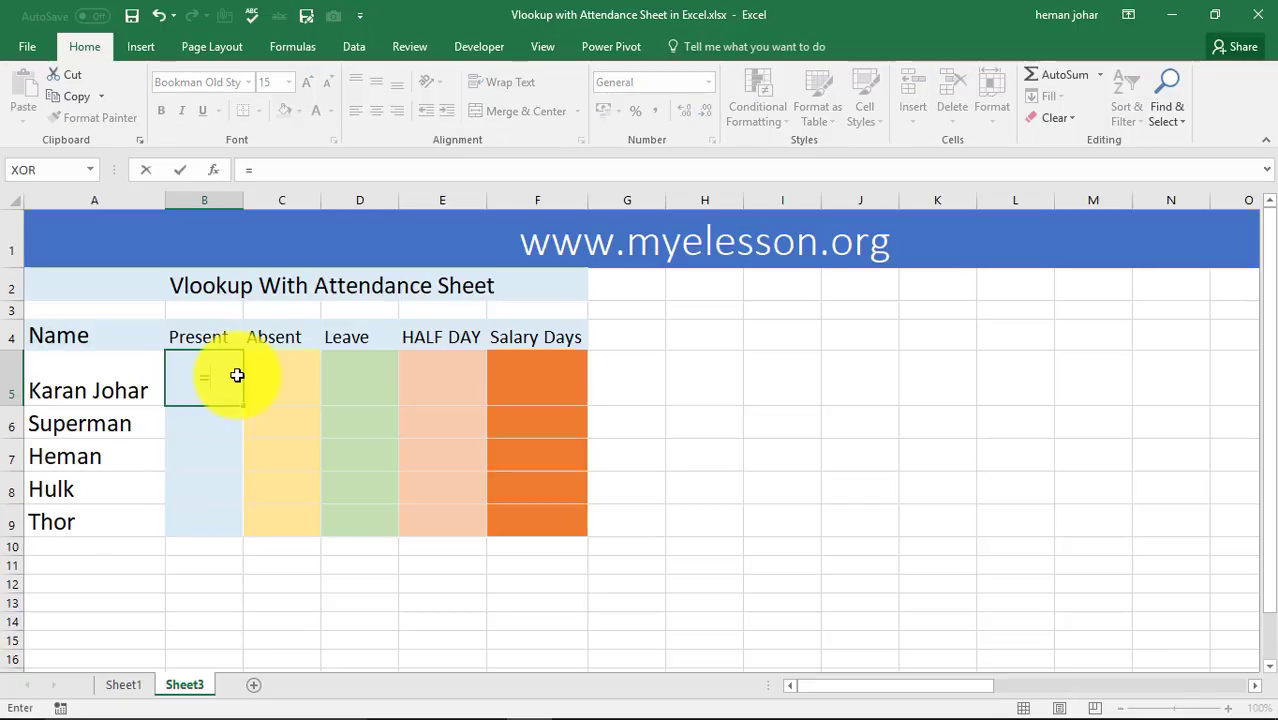
text(vlo)
key(Tab)
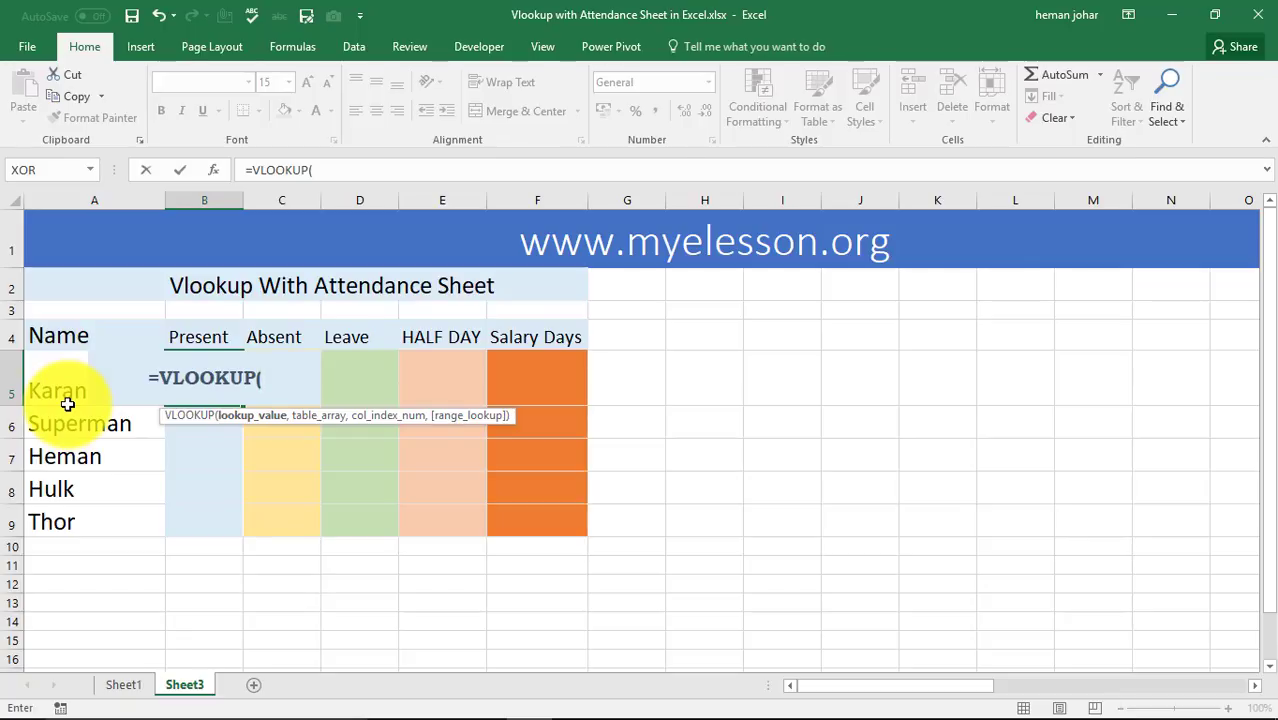
click(66, 393)
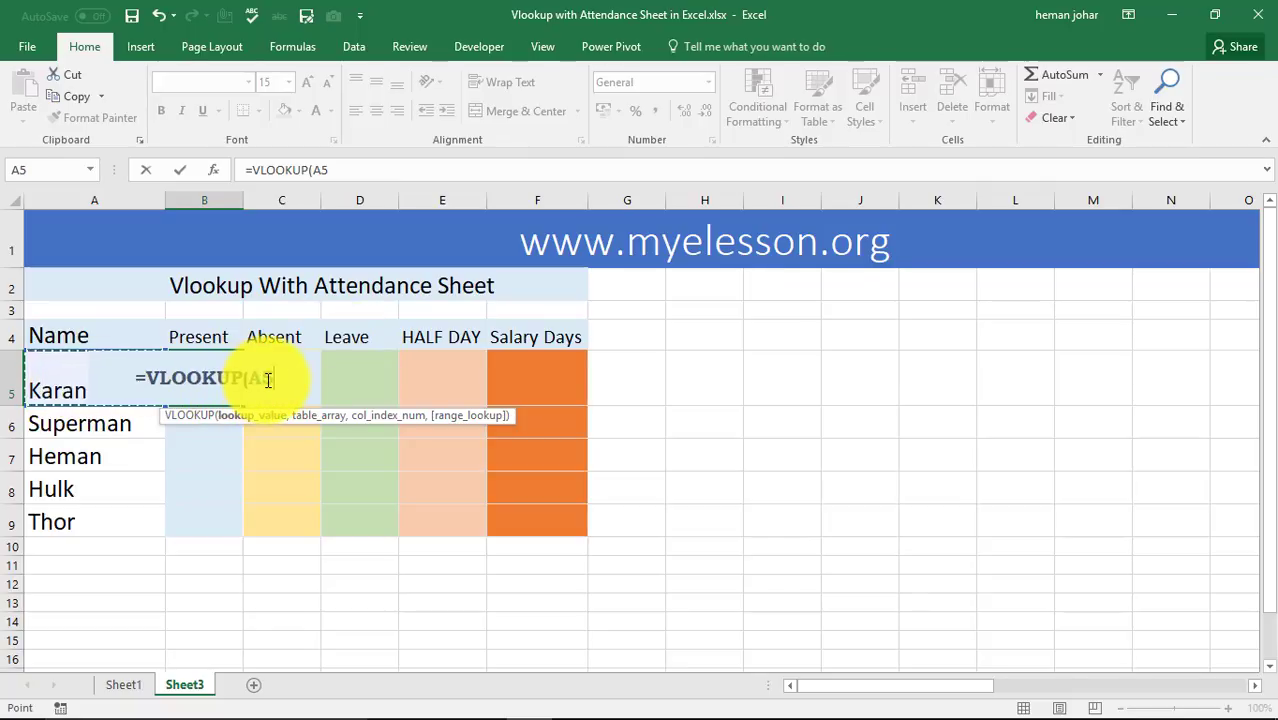
text(,)
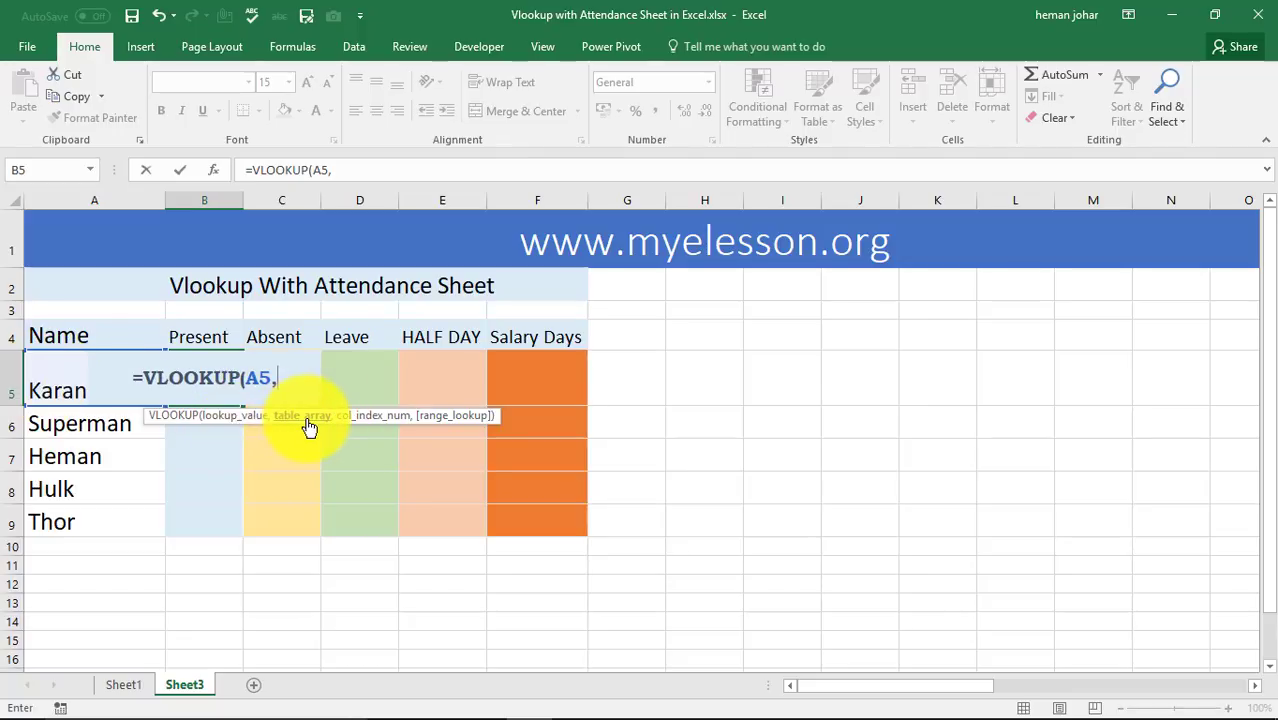
- Add Sheet1!A3:L8 as the table array in B5's VLOOKUP formula
click(127, 688)
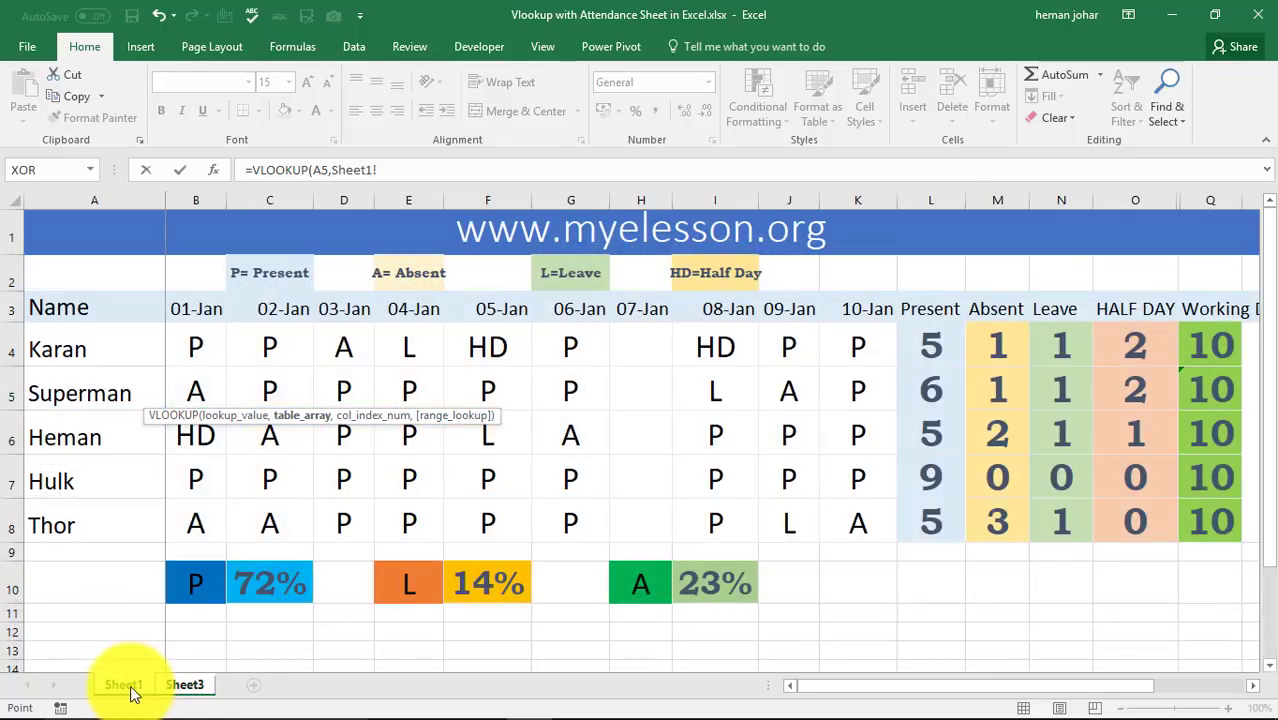
click(76, 312)
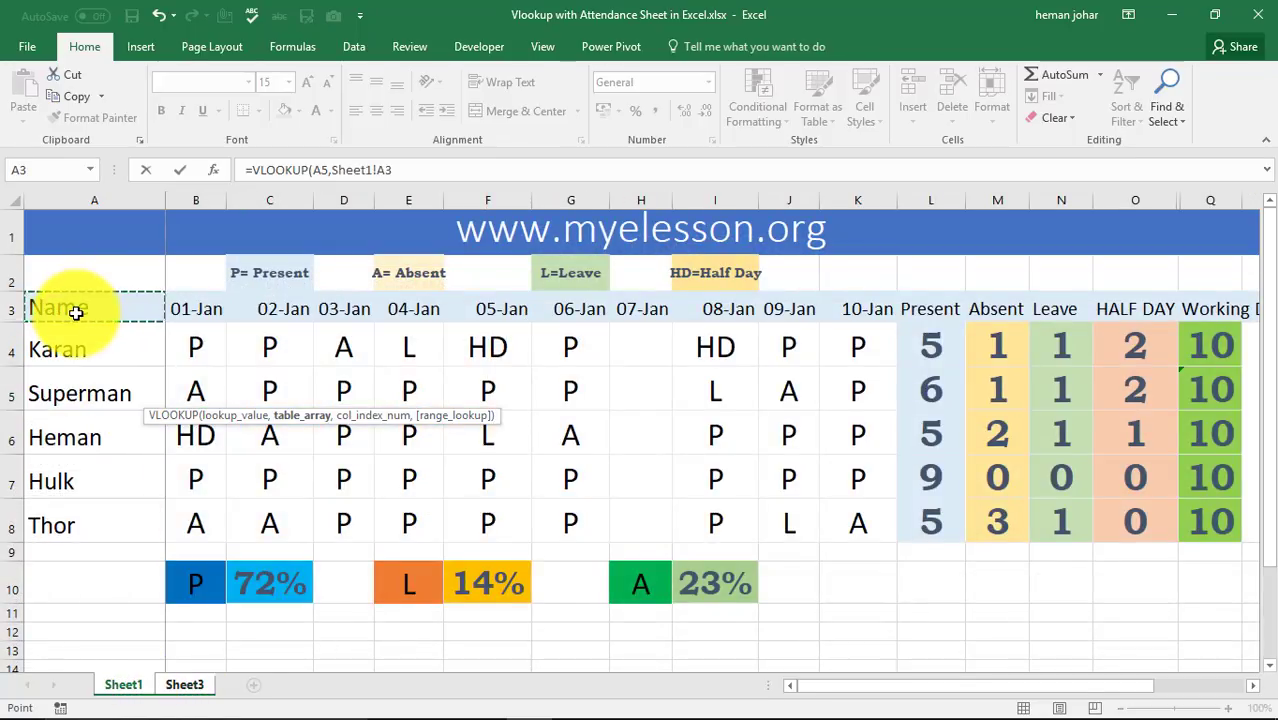
key(shift+Down)
key(shift+Down)
key(shift+Down)
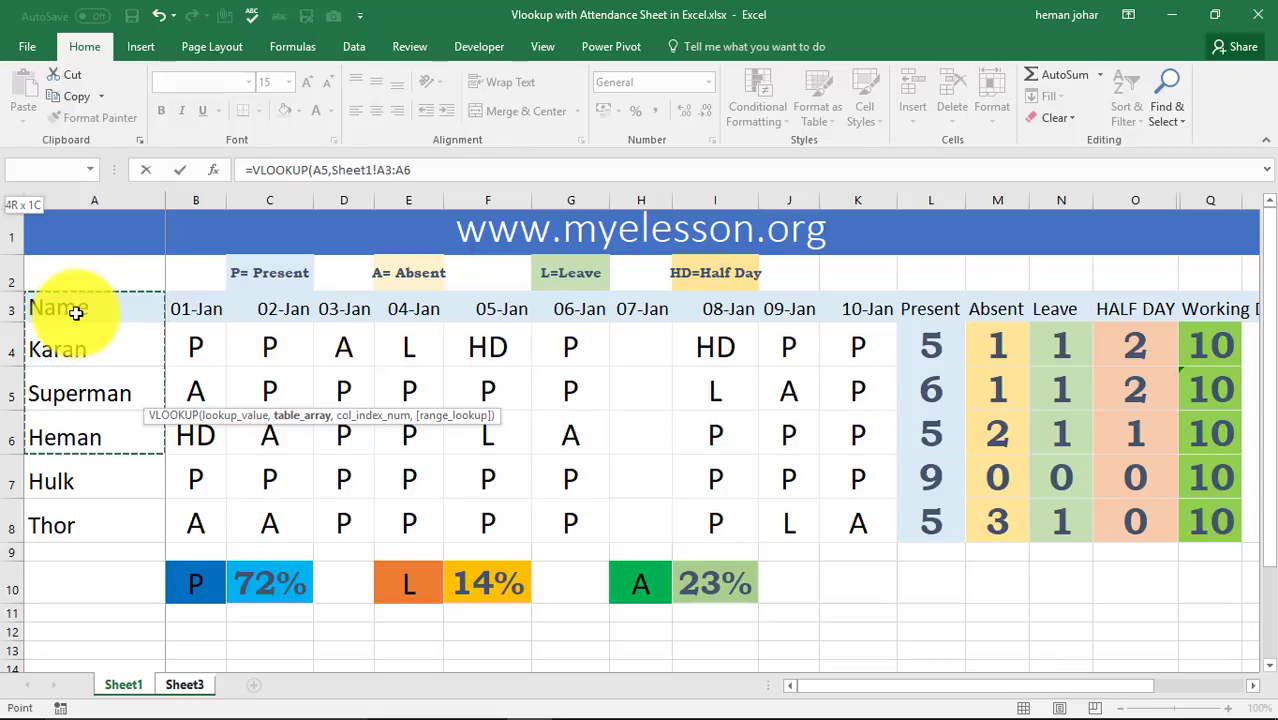
key(shift+Down)
key(shift+Down)
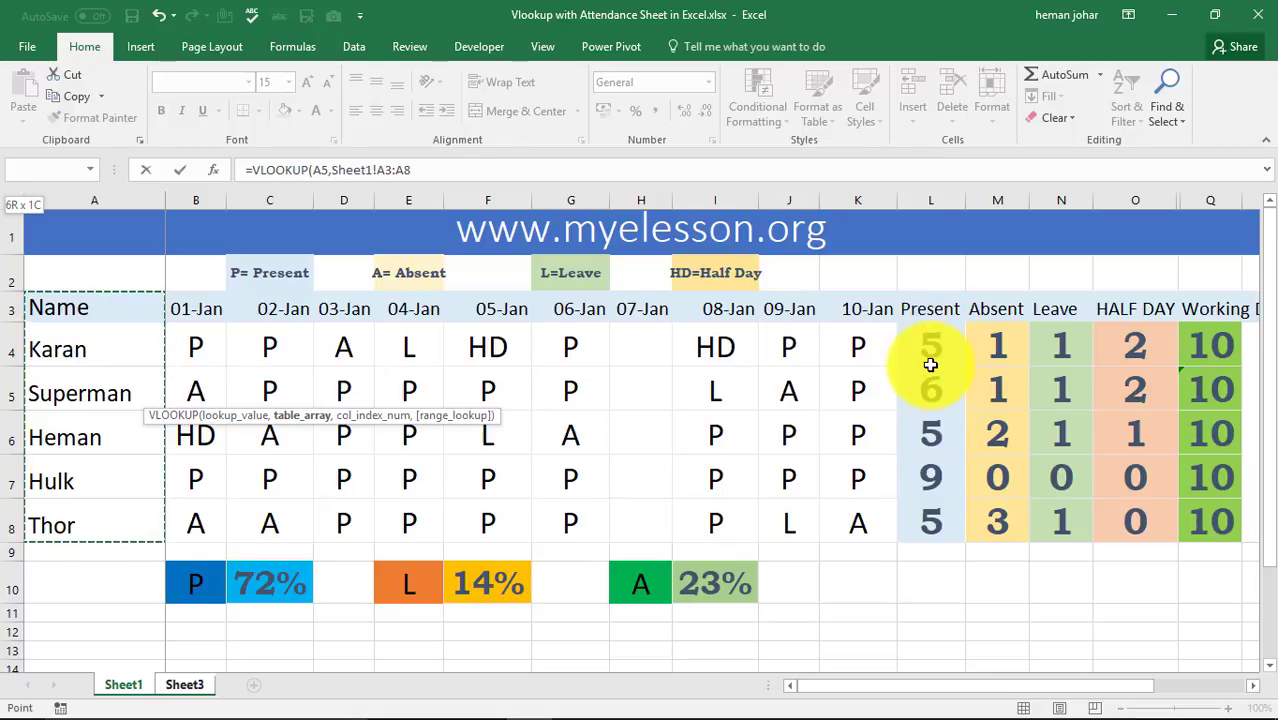
key(shift+Right)
key(shift+Right)
key(shift+Right)
key(shift+Right)
key(shift+Right)
key(shift+Right)
key(shift+Right)
key(shift+Right)
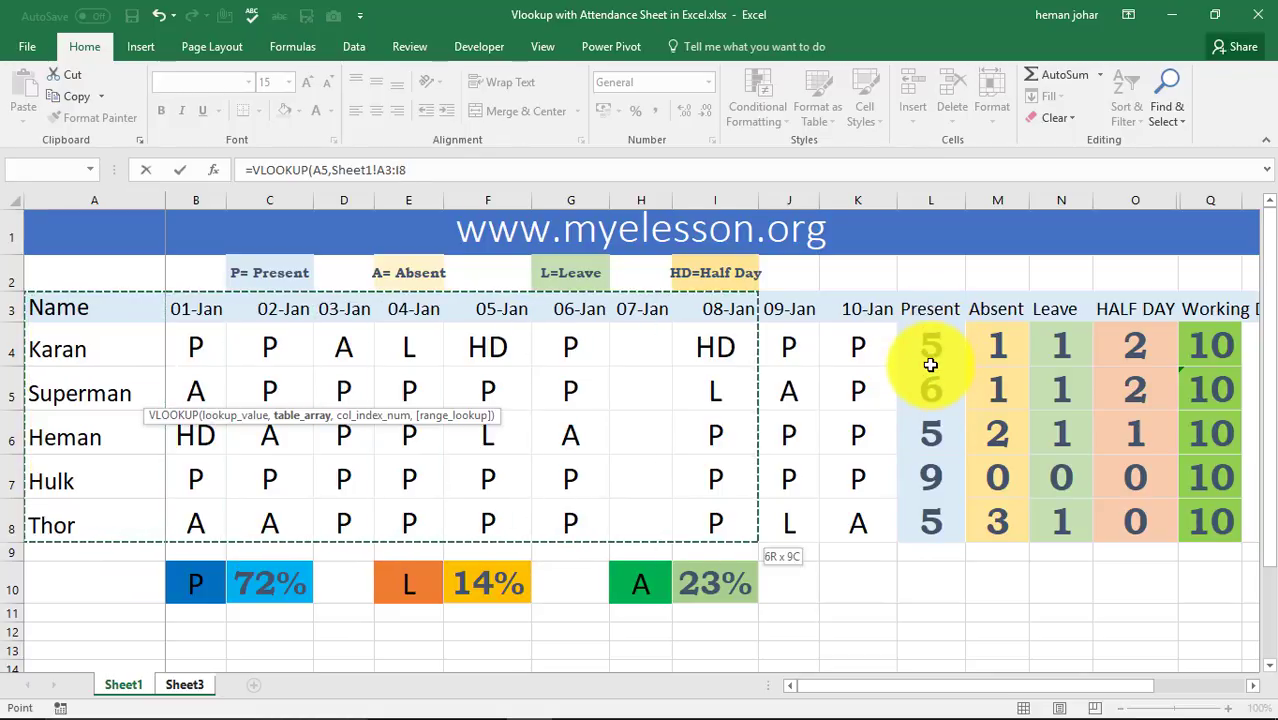
key(shift+Right)
key(shift+Right)
key(shift+Right)
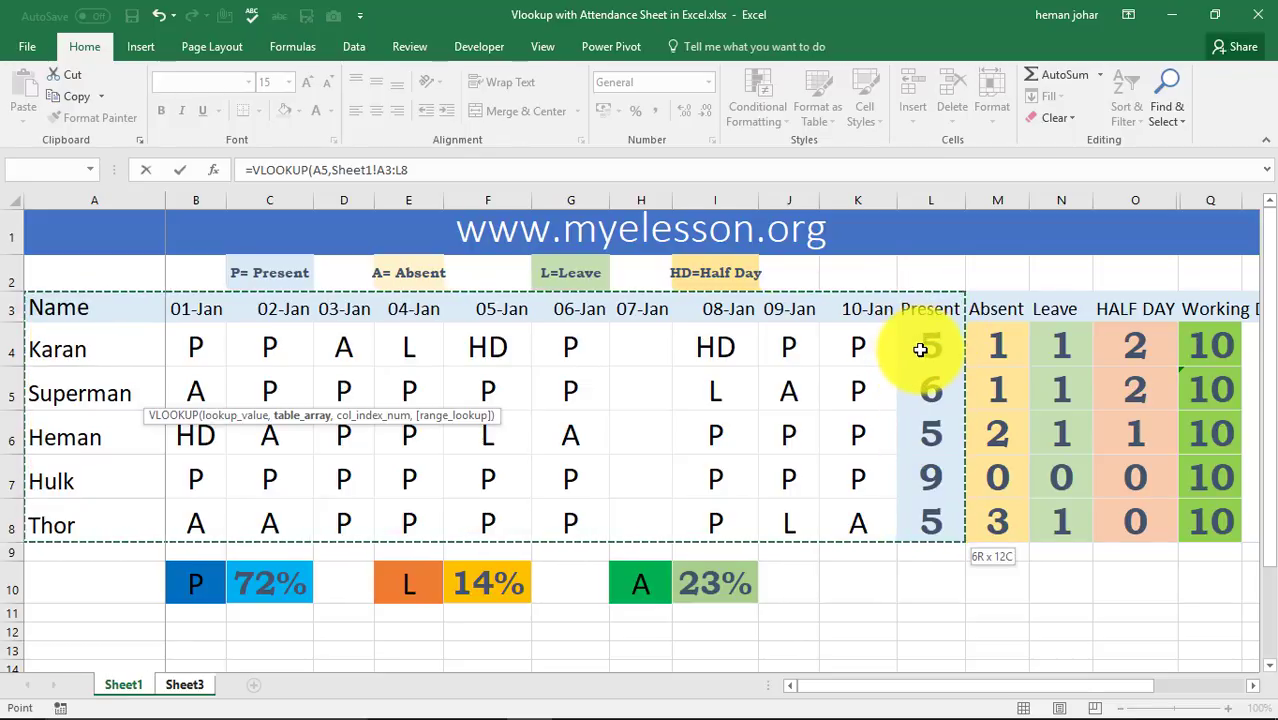
text(,)
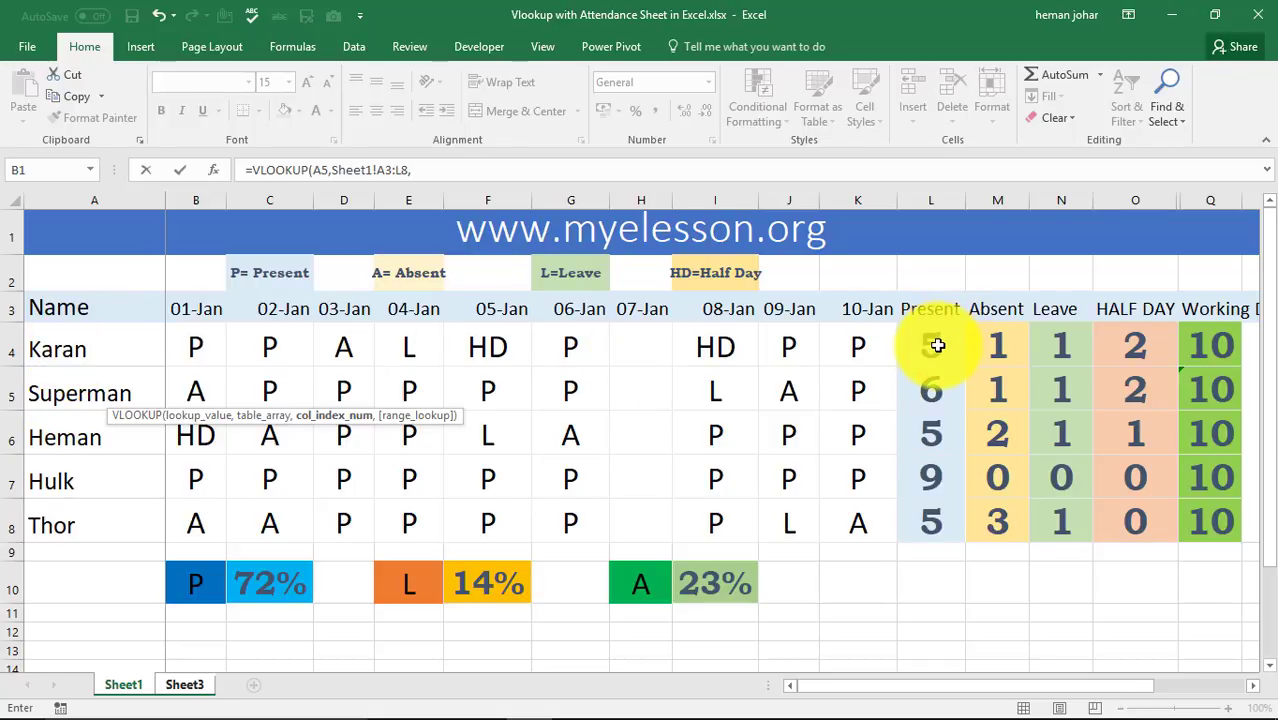
- Finish B5 as =VLOOKUP(A5,Sheet1!A3:L8,12,0) and check its #N/A result against A5
click(477, 167)
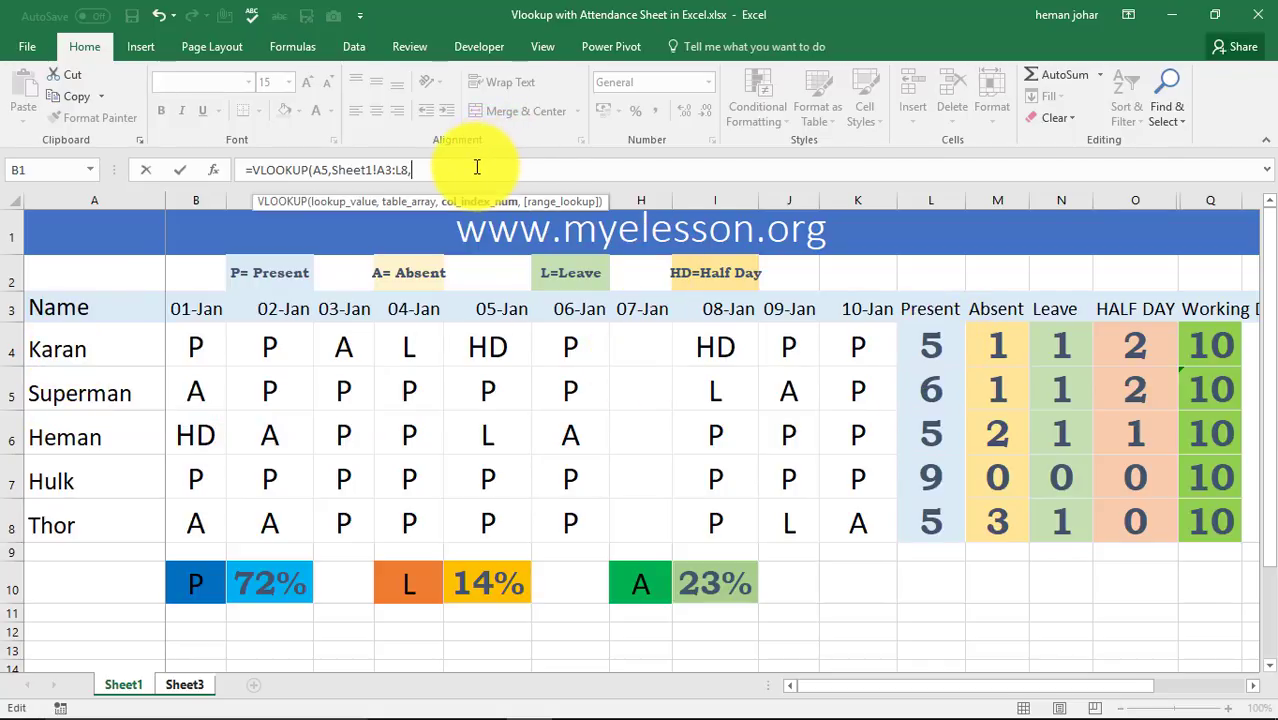
text(12,0)
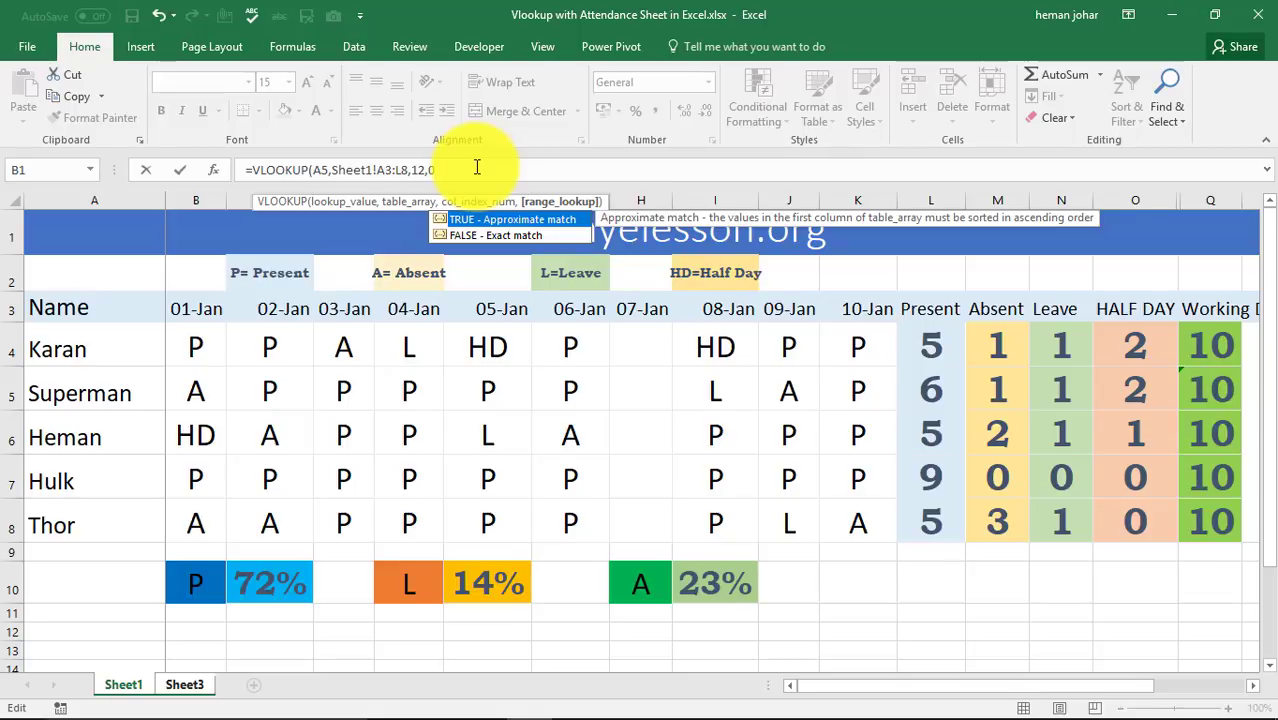
text())
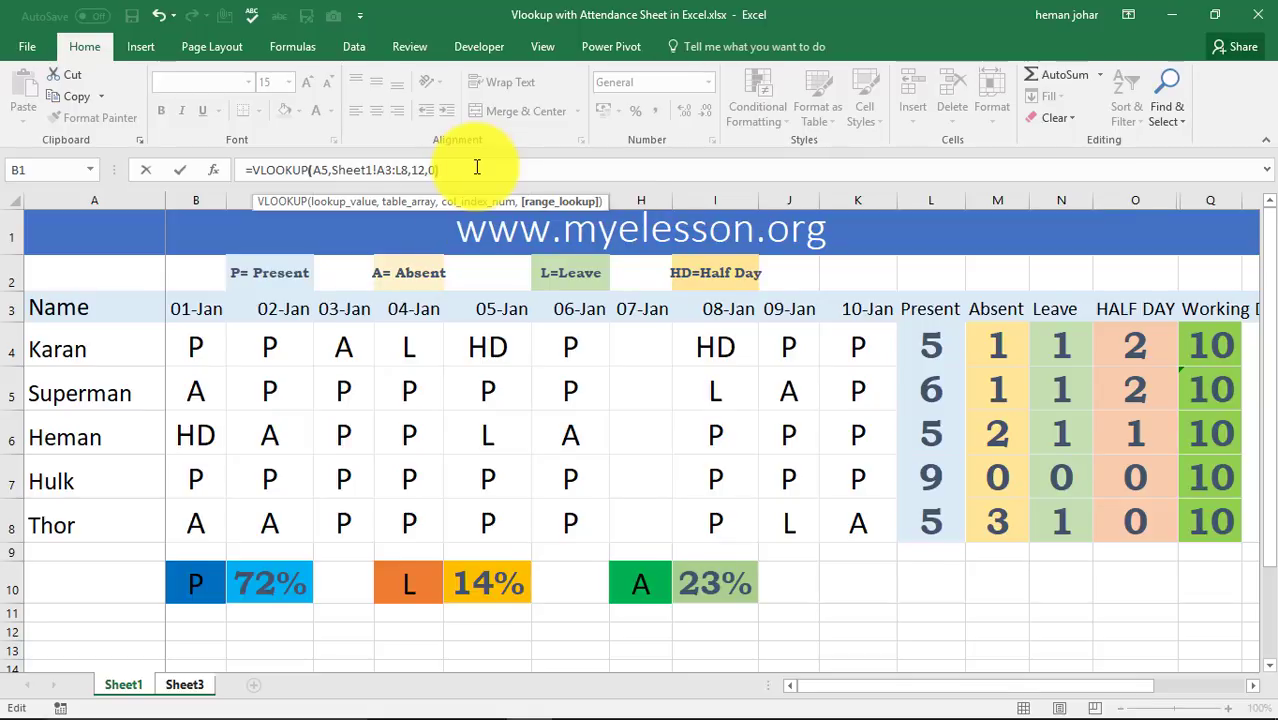
key(Return)
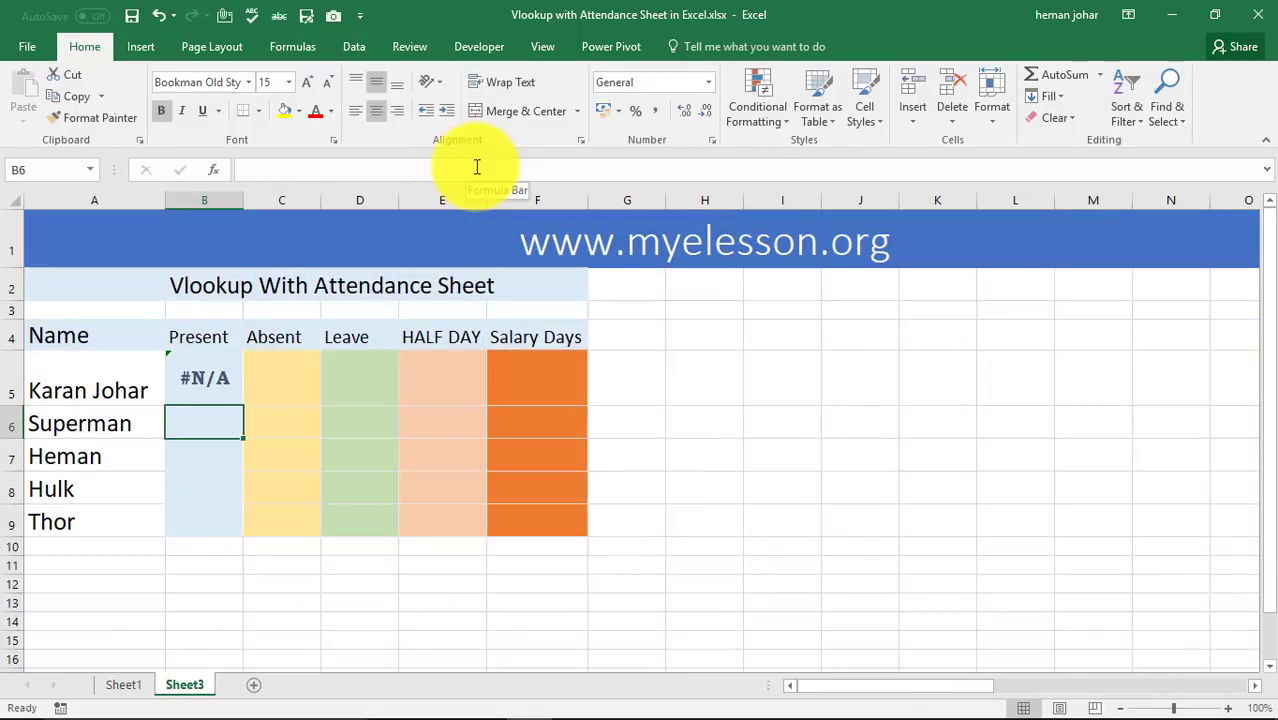
key(Up)
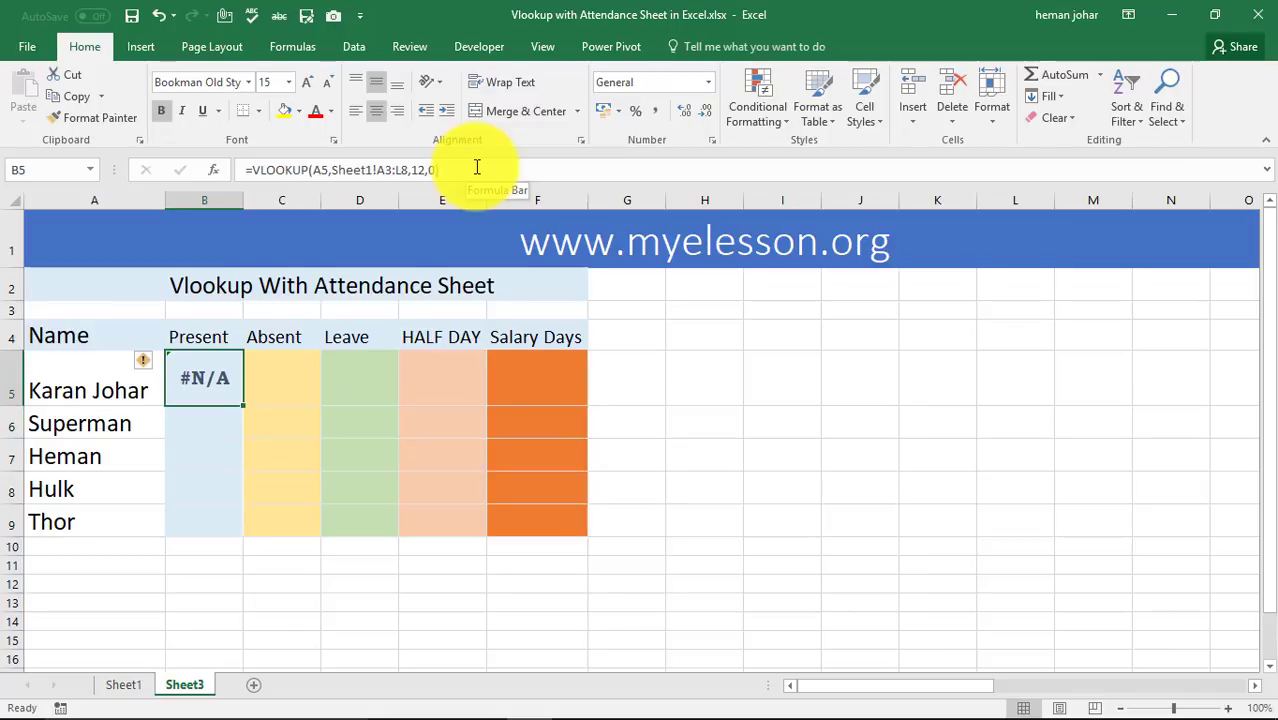
click(114, 377)
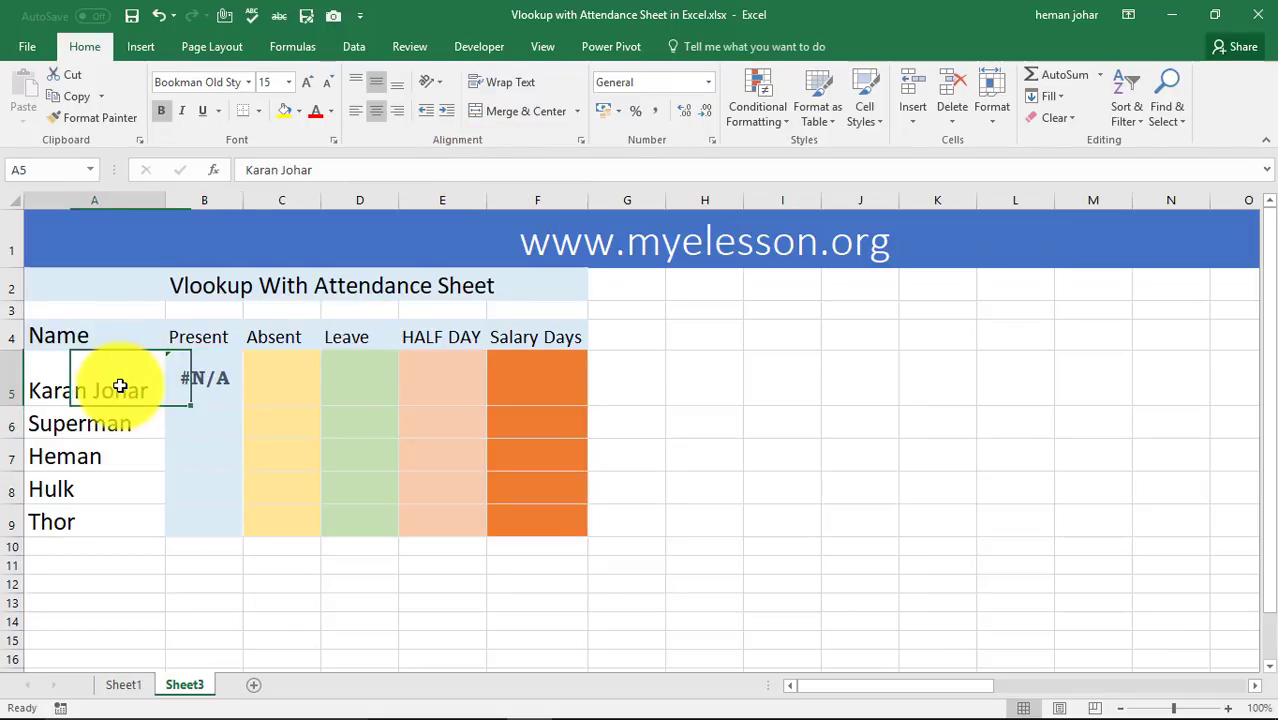
- Trim A5's name to match Sheet1's spelling of Karan, so B5 now shows 5
click(126, 685)
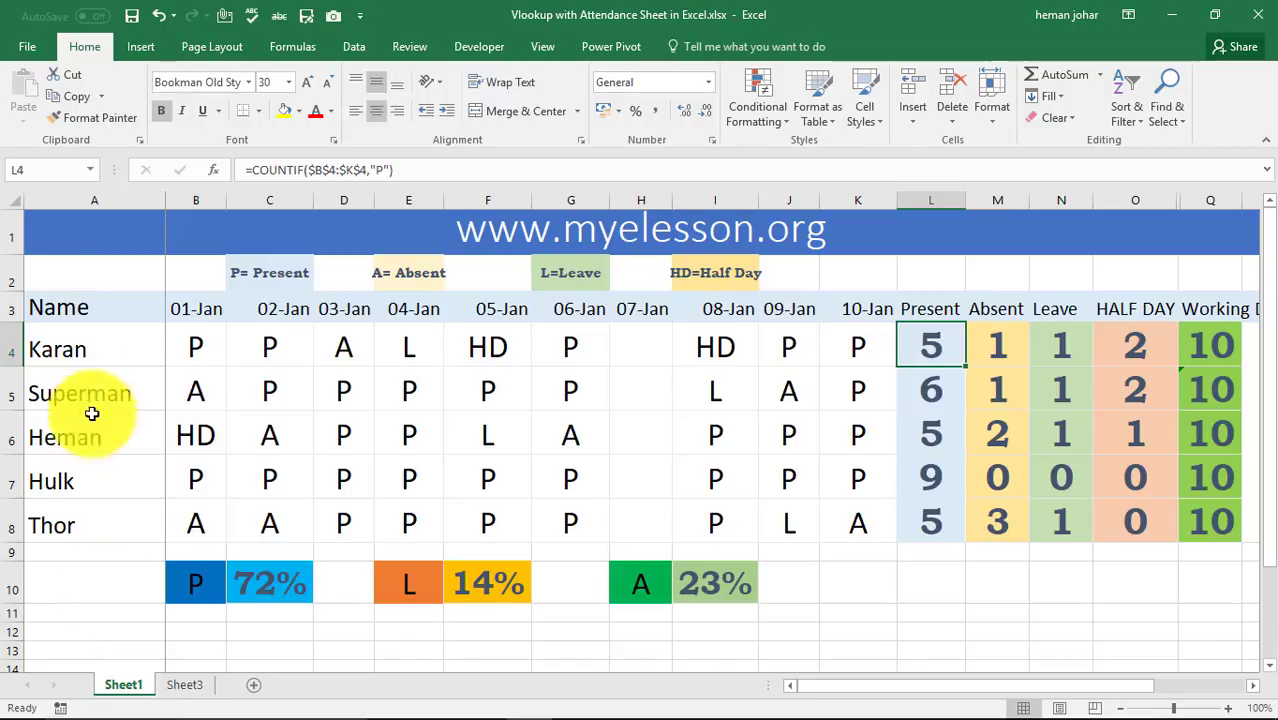
click(108, 350)
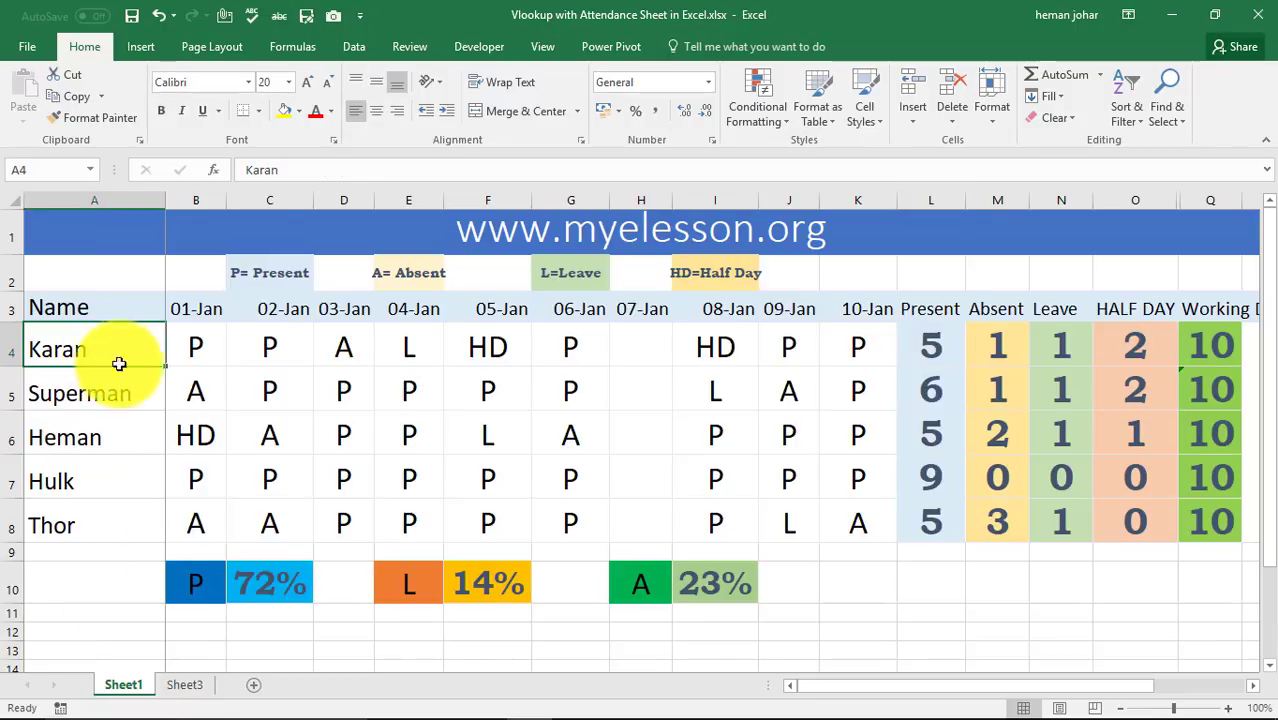
click(190, 685)
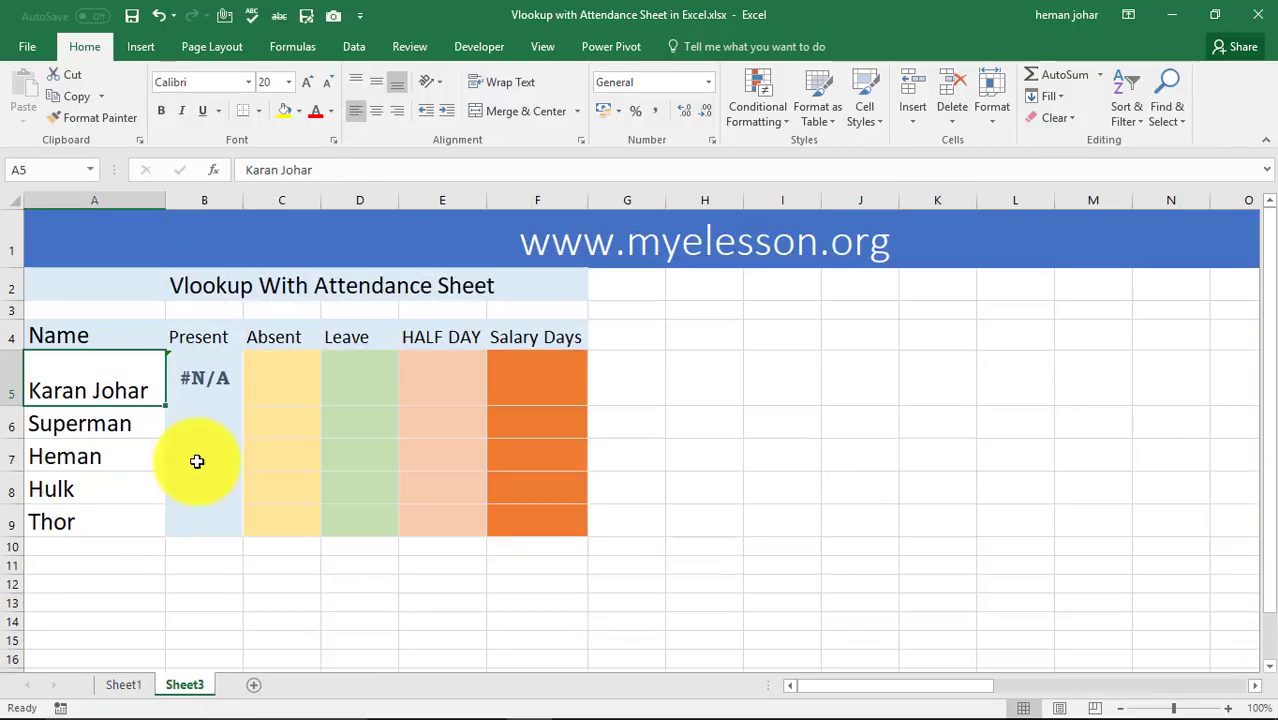
double_click(147, 393)
key(BackSpace)
key(BackSpace)
key(BackSpace)
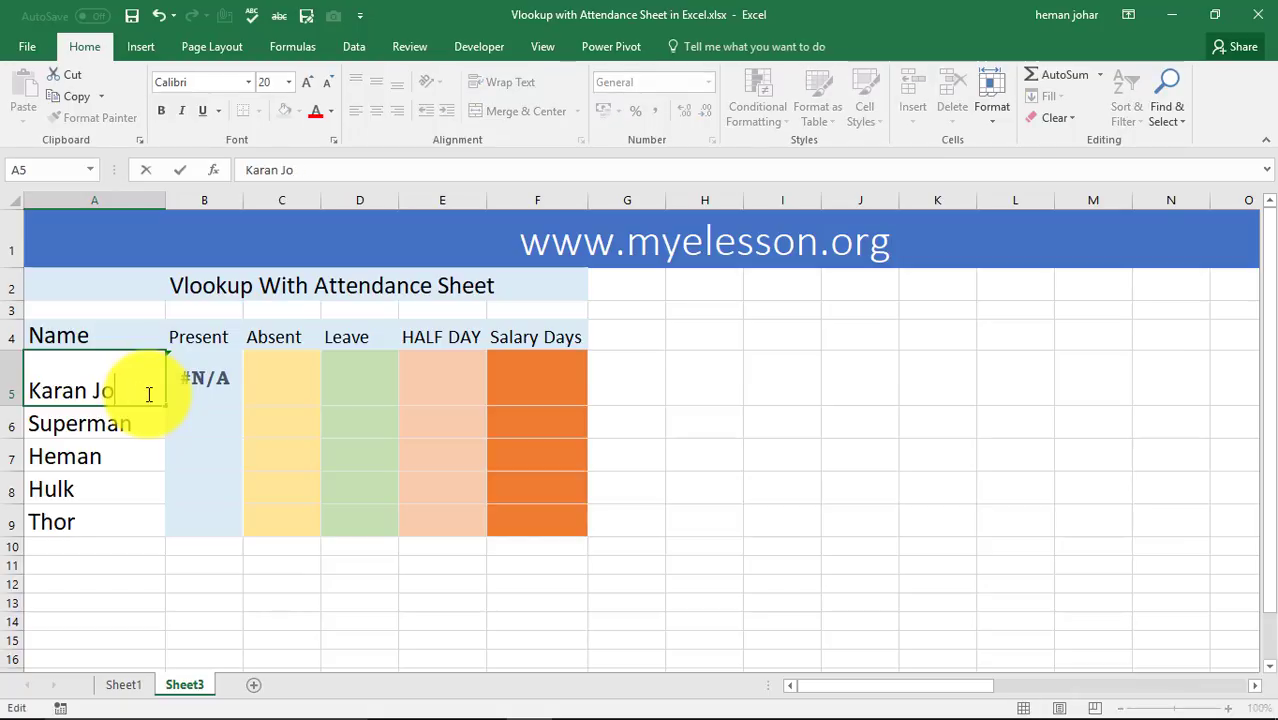
key(BackSpace)
key(BackSpace)
key(BackSpace)
key(Return)
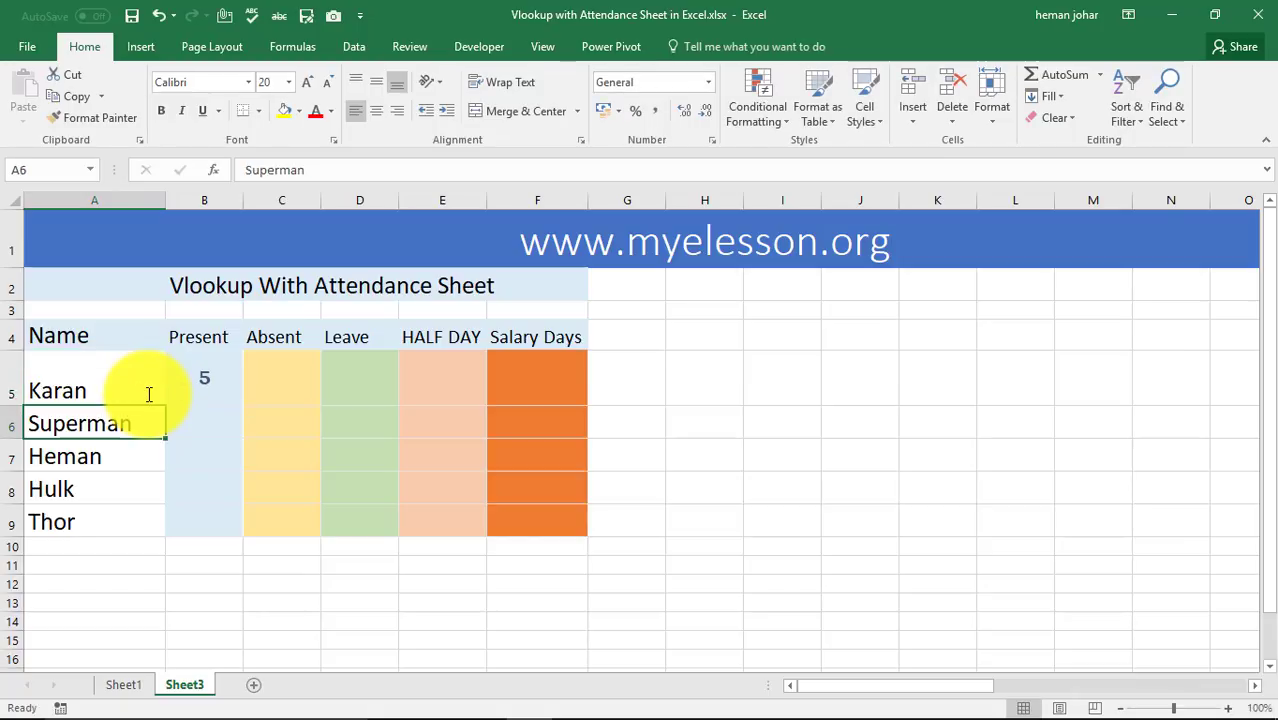
click(148, 394)
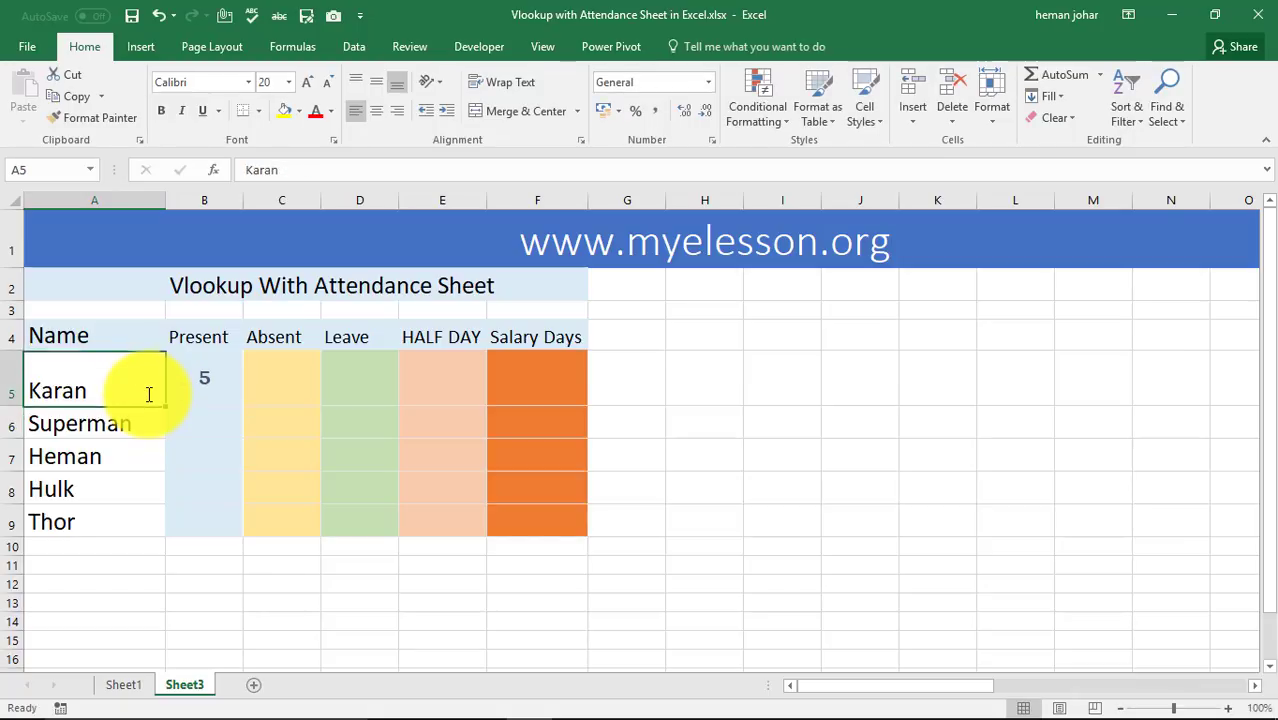
key(Right)
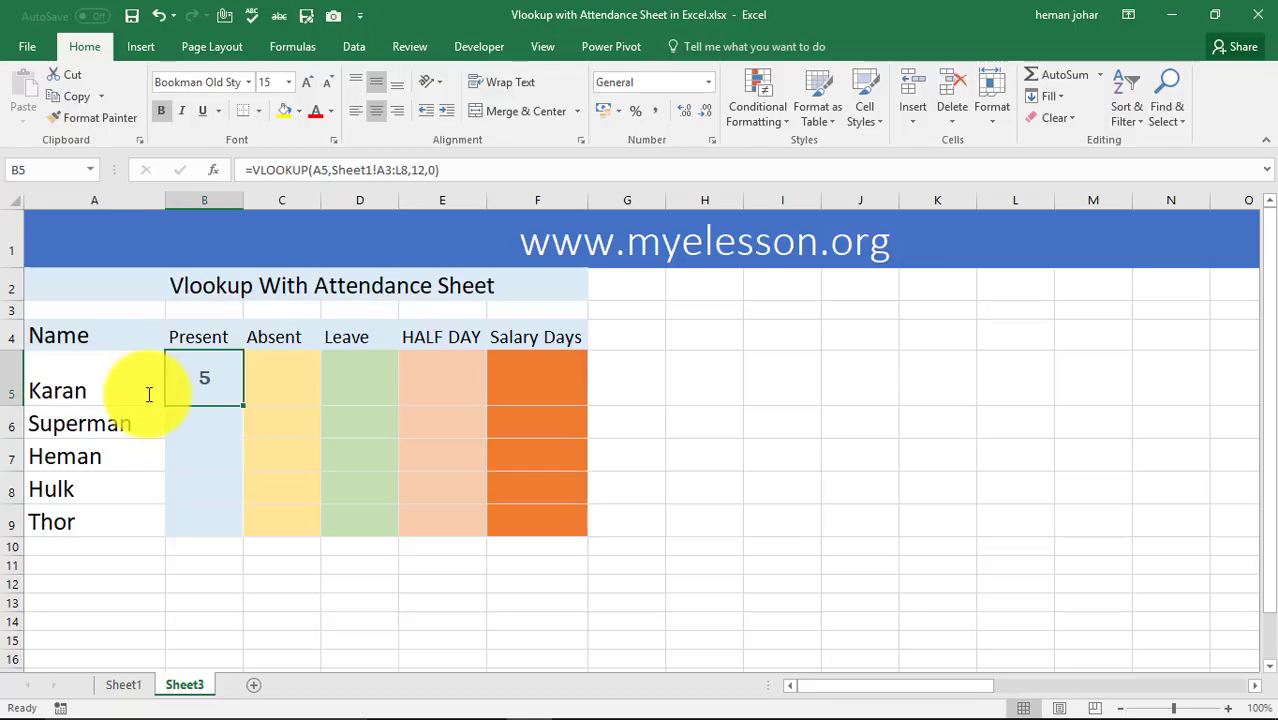
key(Down)
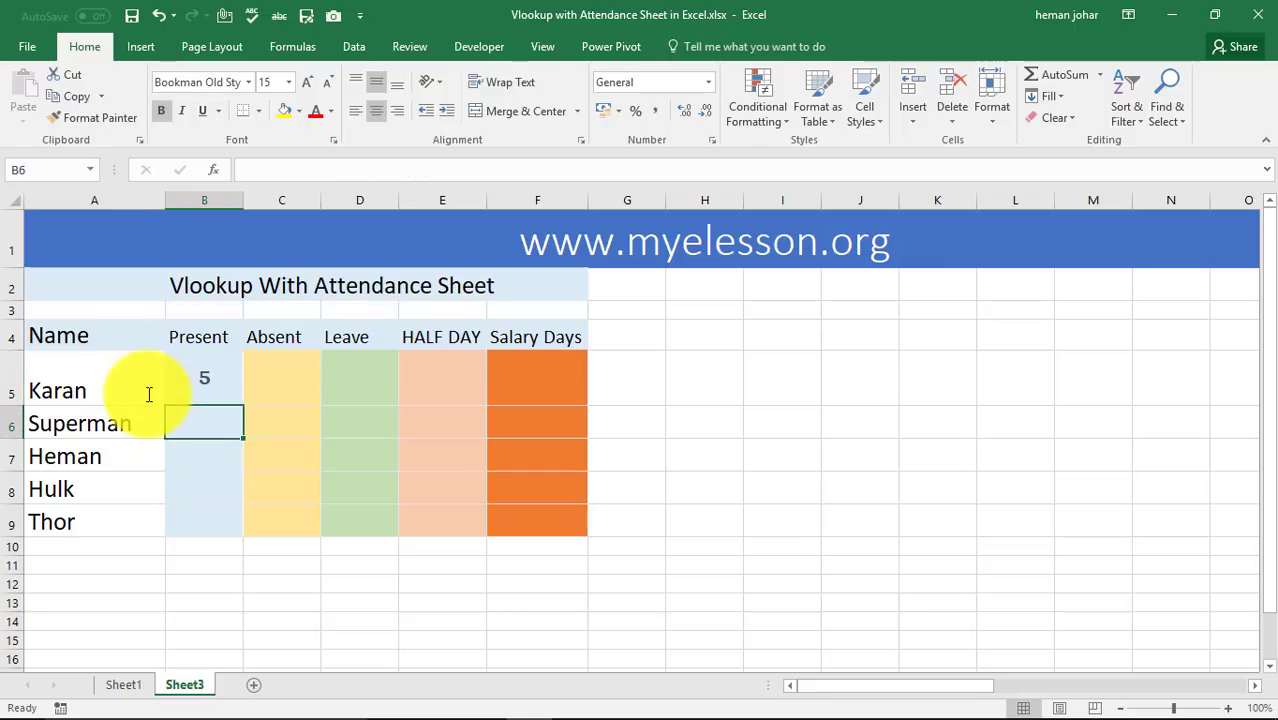
- Start Superman's Present cell B6 as =VLOOKUP(A6, with his name as lookup value
text(=vlo)
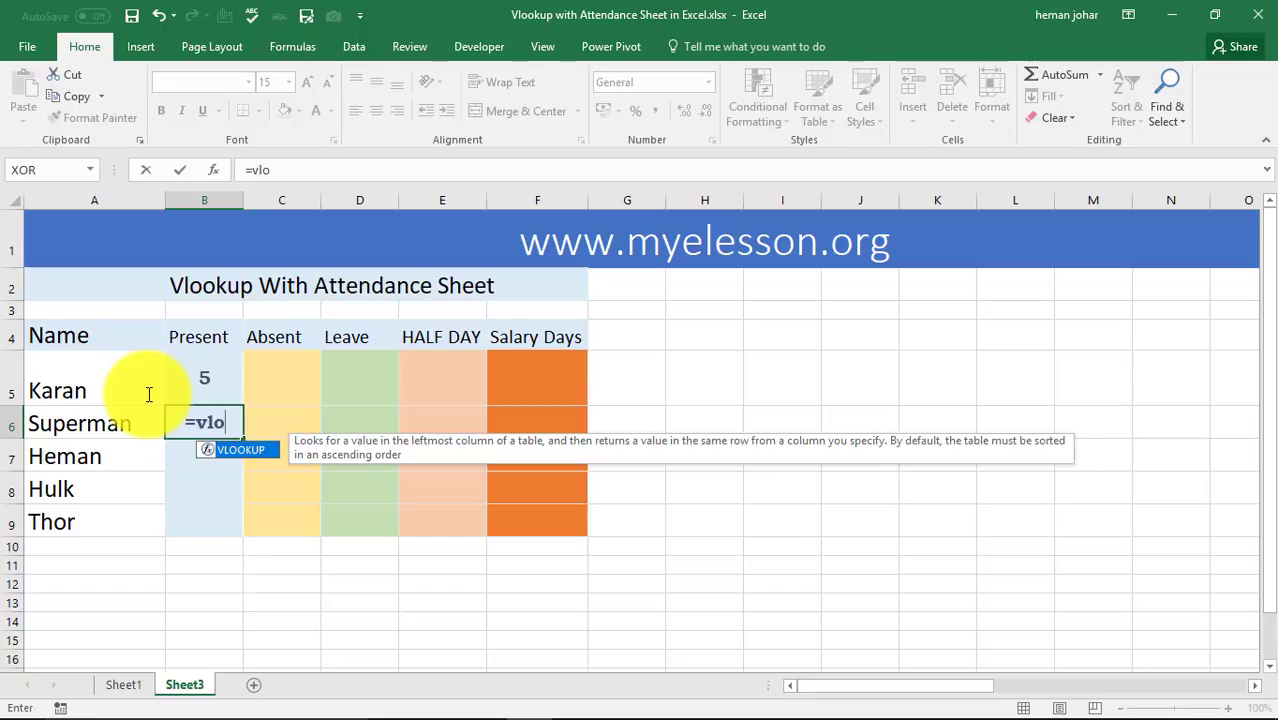
key(Tab)
click(65, 421)
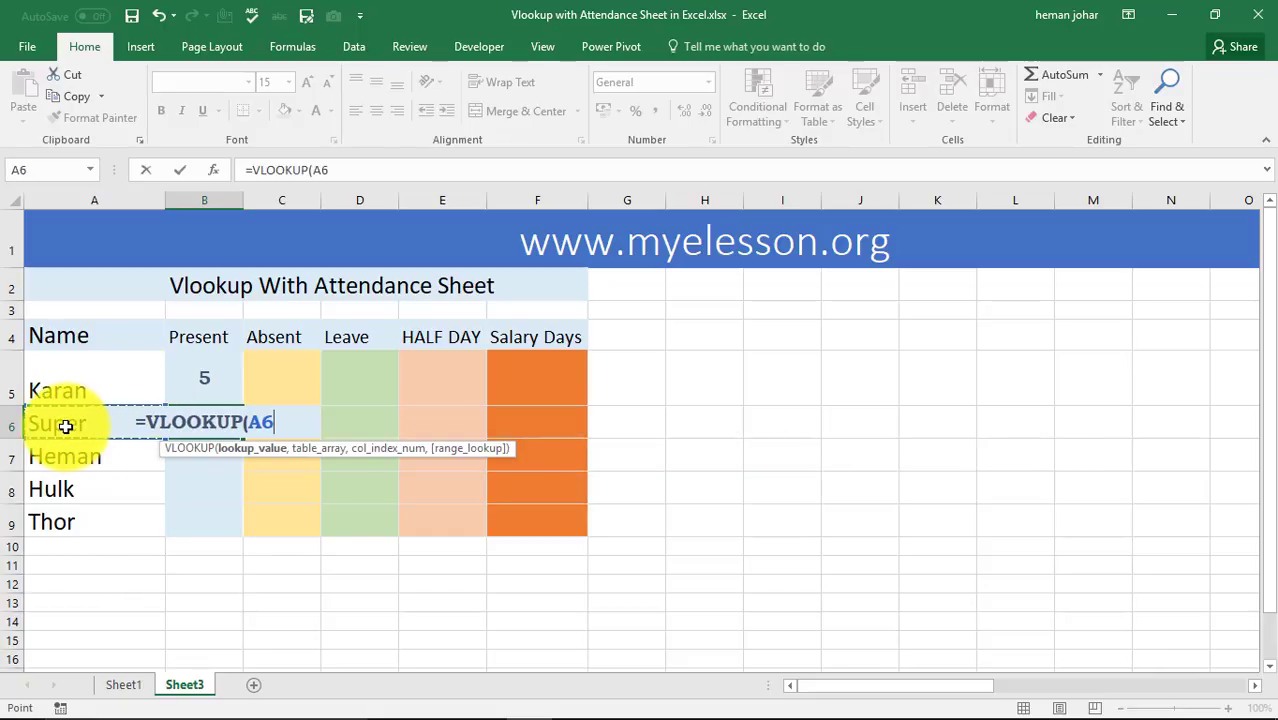
text(,)
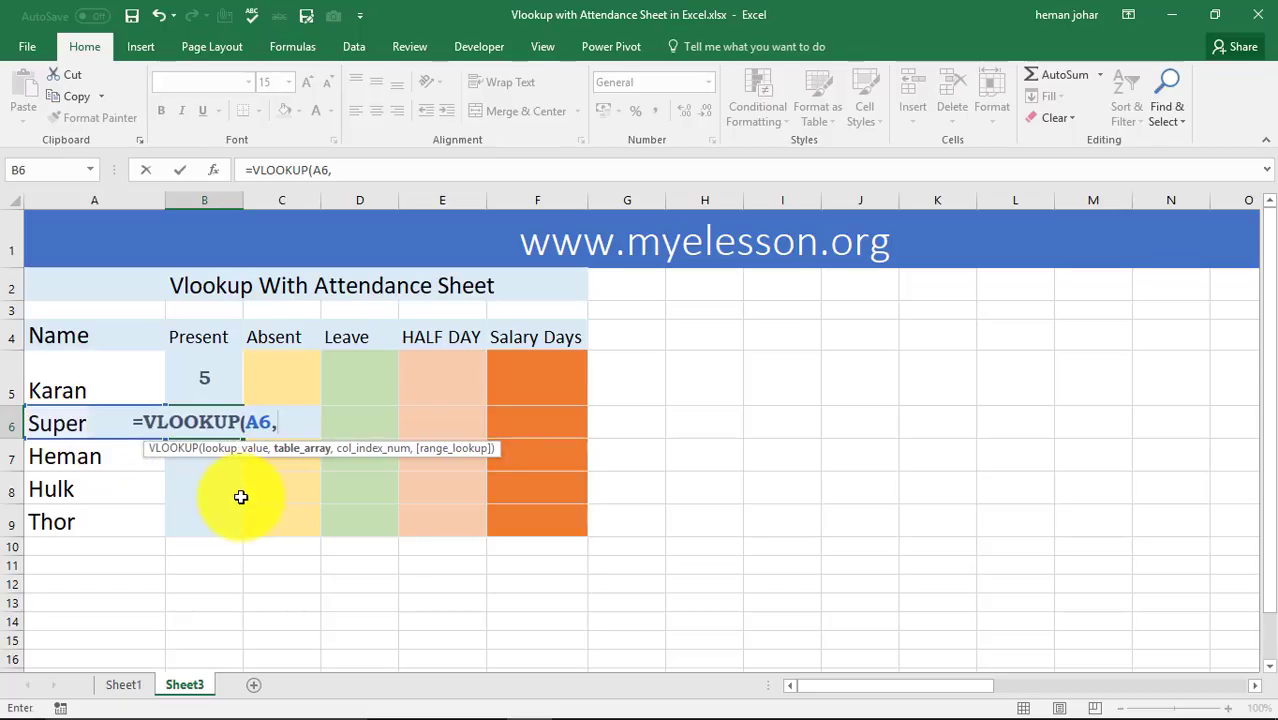
- Complete B6's formula with Sheet1!A3:L8, column 12, exact match, returning 6
click(125, 685)
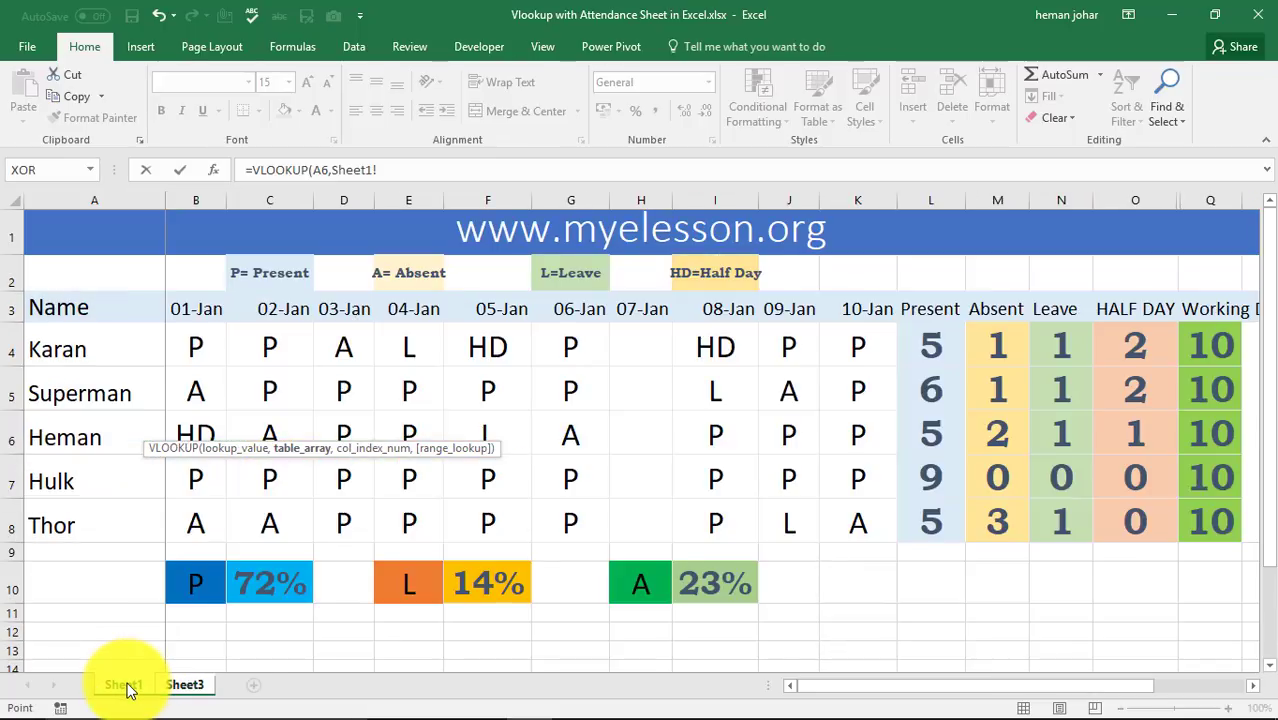
key(Down)
key(Down)
key(Left)
key(shift+Down)
key(shift+Down)
key(shift+Down)
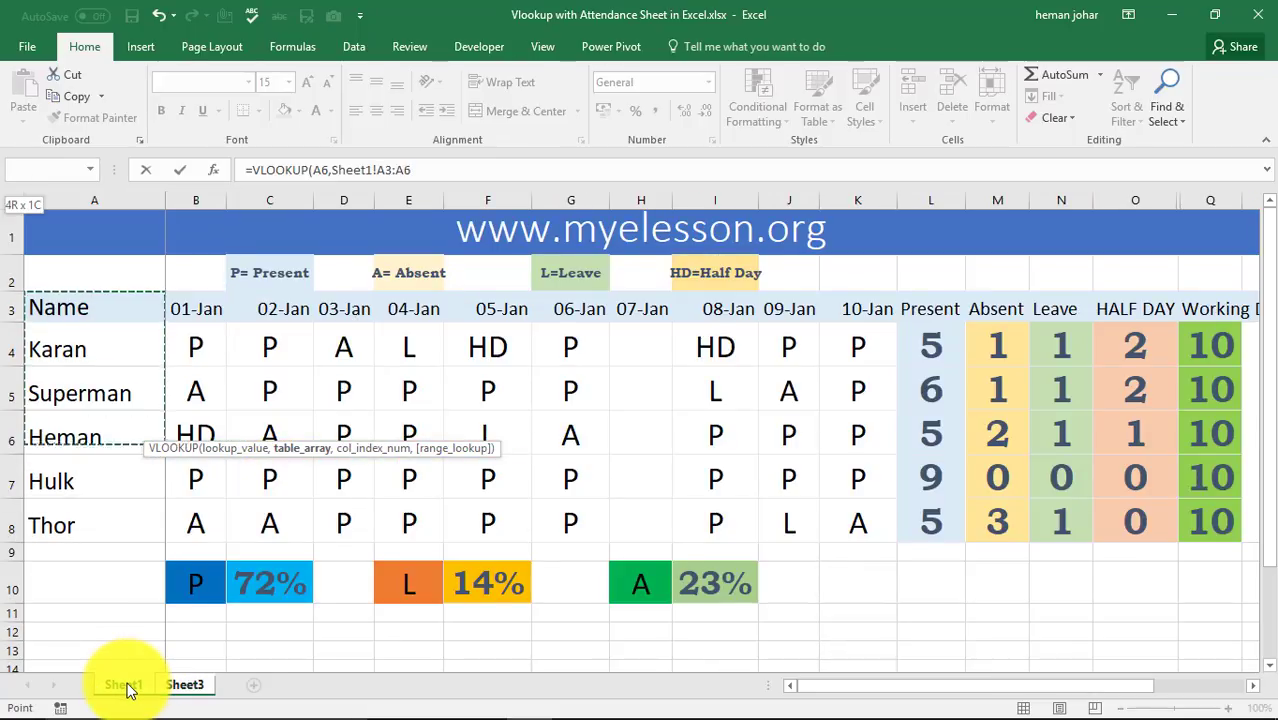
key(shift+Down)
key(shift+Down)
key(shift+Right)
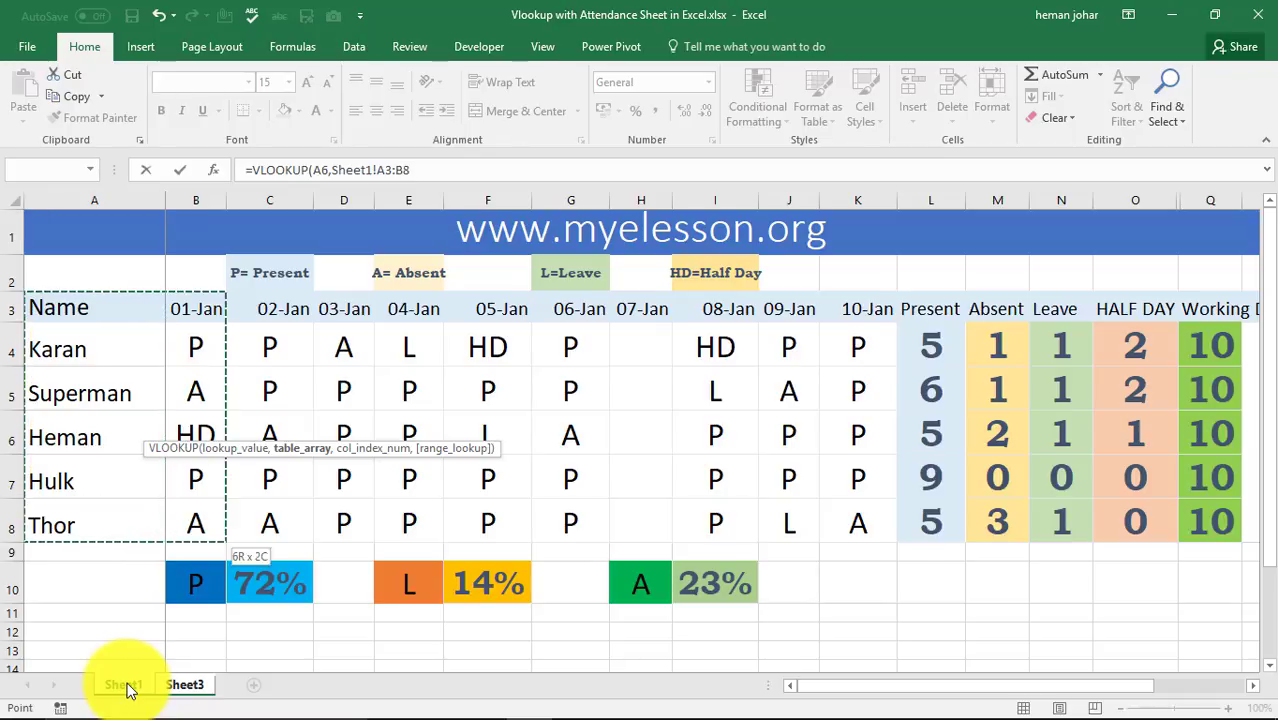
key(shift+Right)
key(shift+Right)
key(shift+Right)
key(shift+Right)
key(shift+Right)
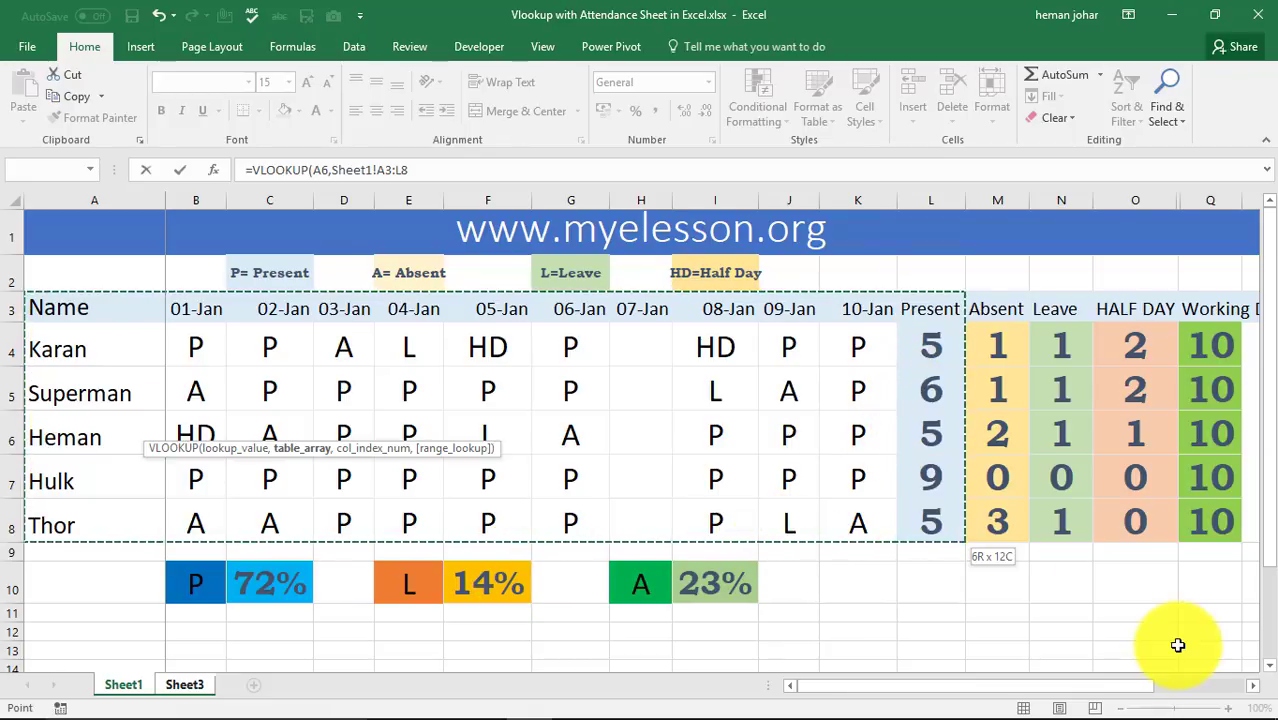
text(,)
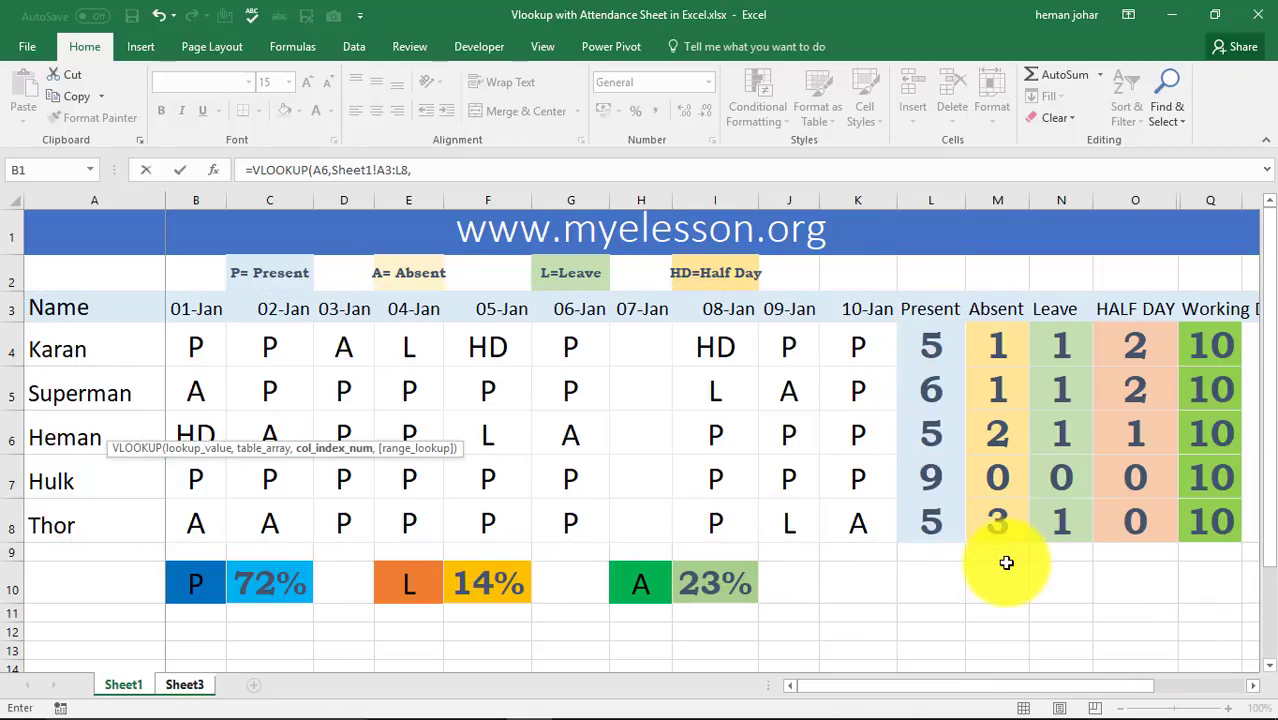
text(12,0)
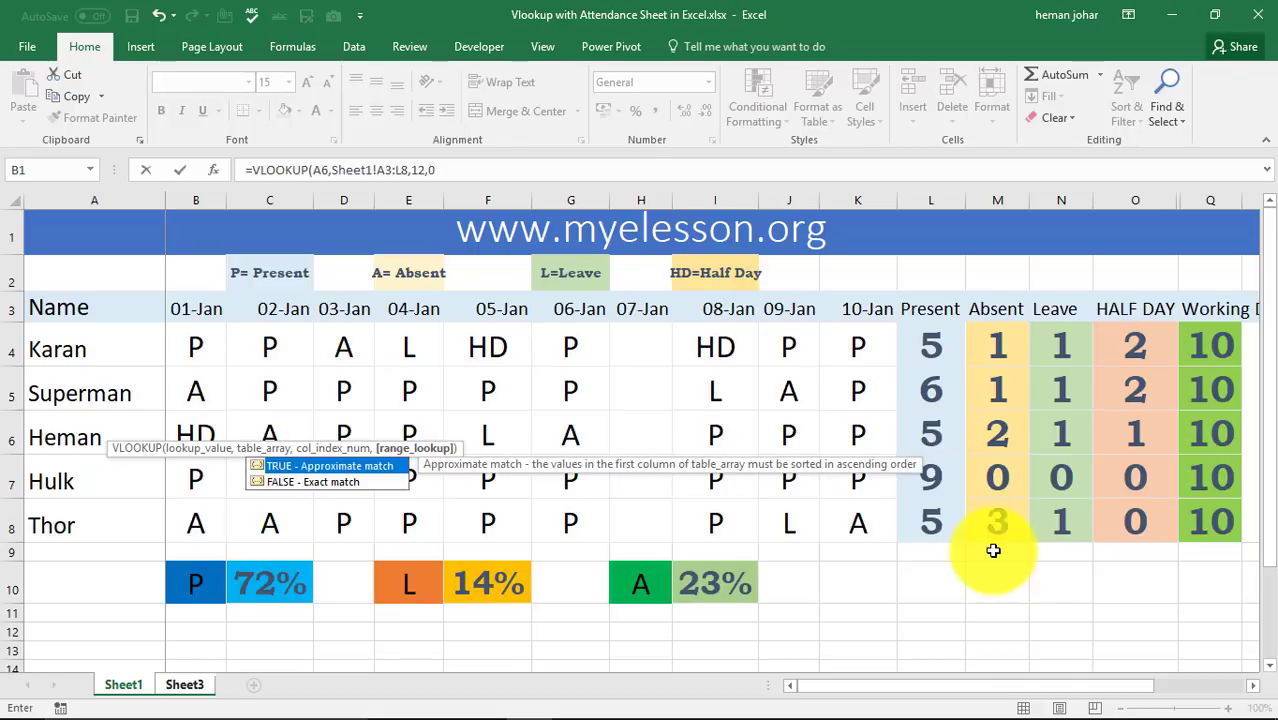
key(Return)
key(Up)
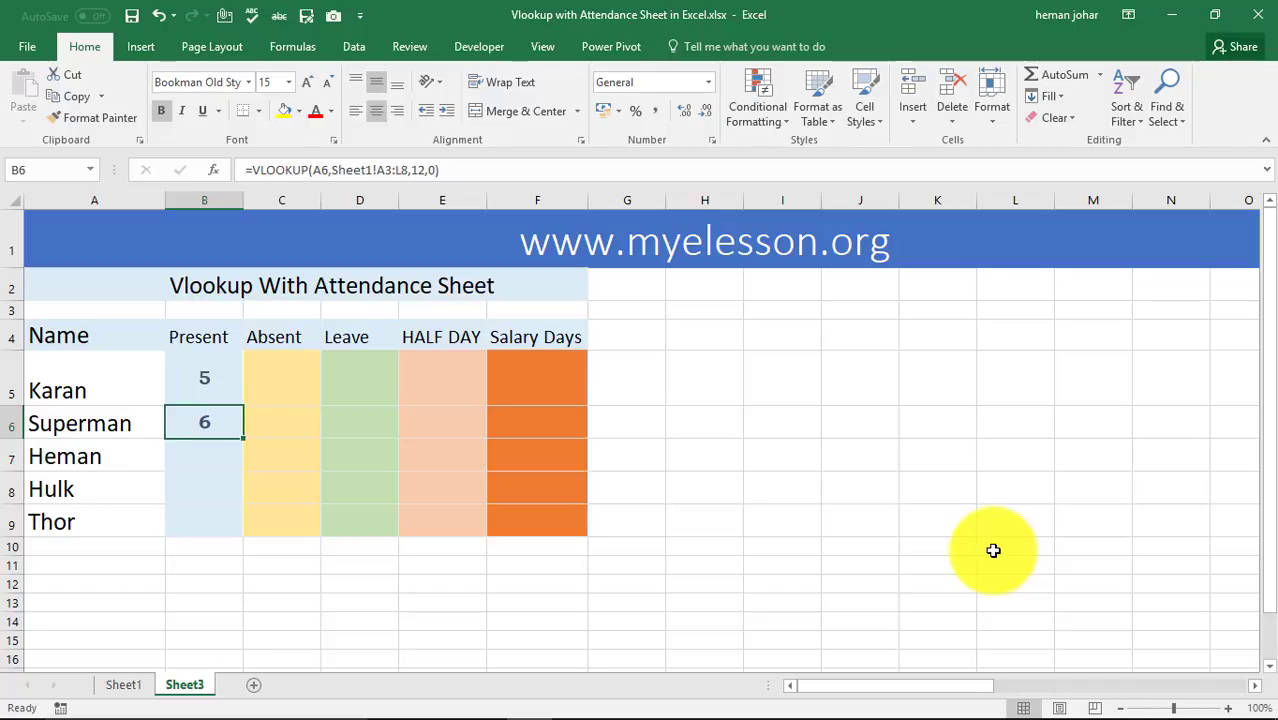
- Begin Karan's Leave cell D5 as =VLOOKUP(A5, with his name as lookup value
key(Down)
key(Down)
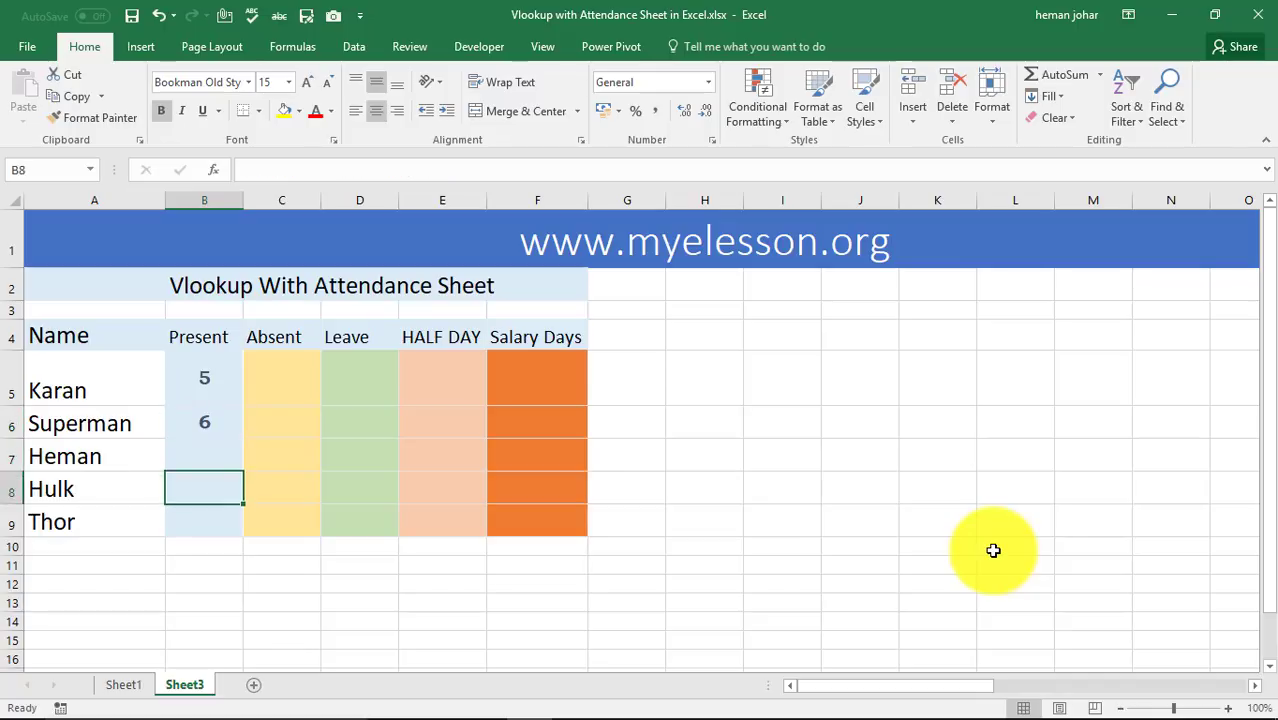
key(Up)
key(Up)
key(Up)
key(Right)
key(Right)
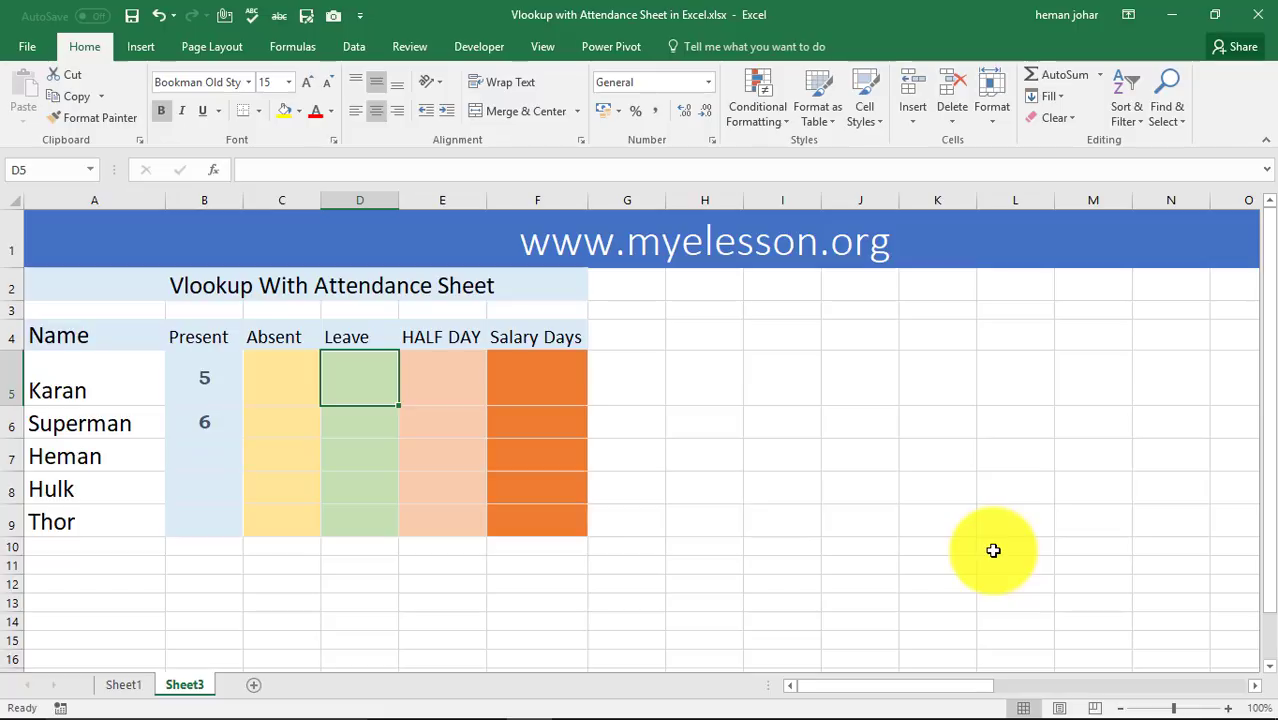
key(Left)
key(Right)
text(=vl)
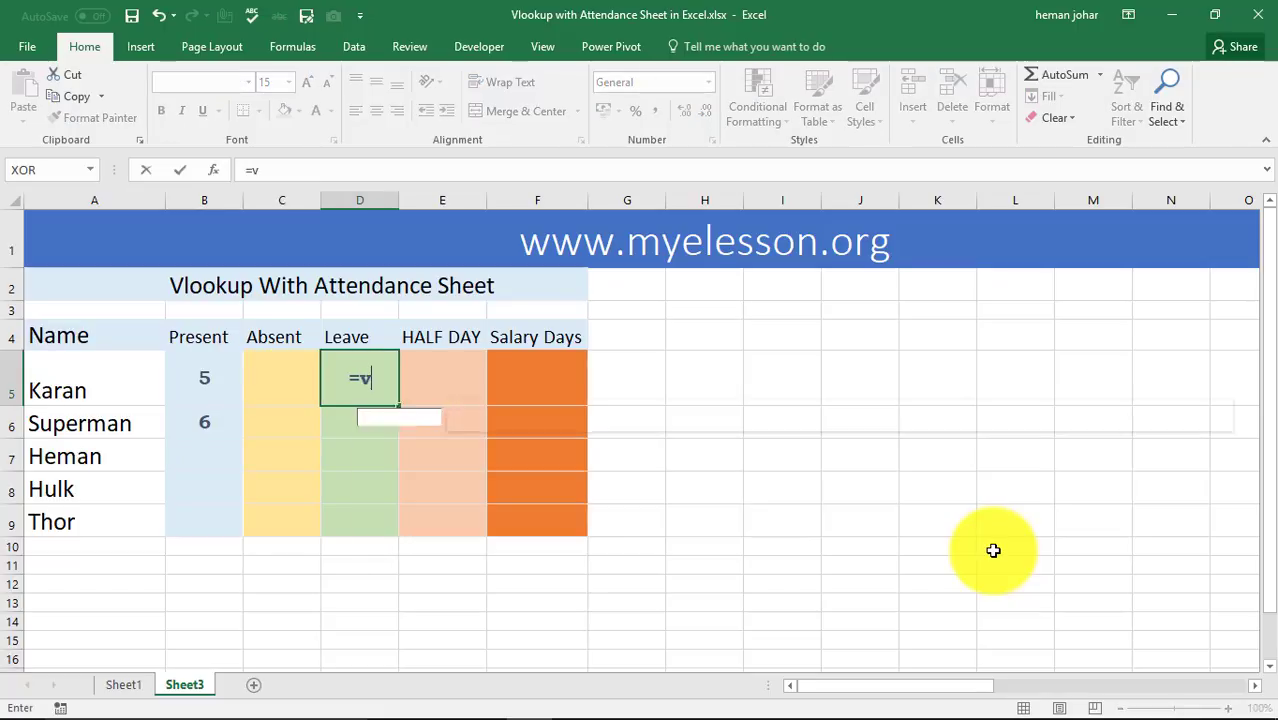
key(Tab)
key(Return)
key(Return)
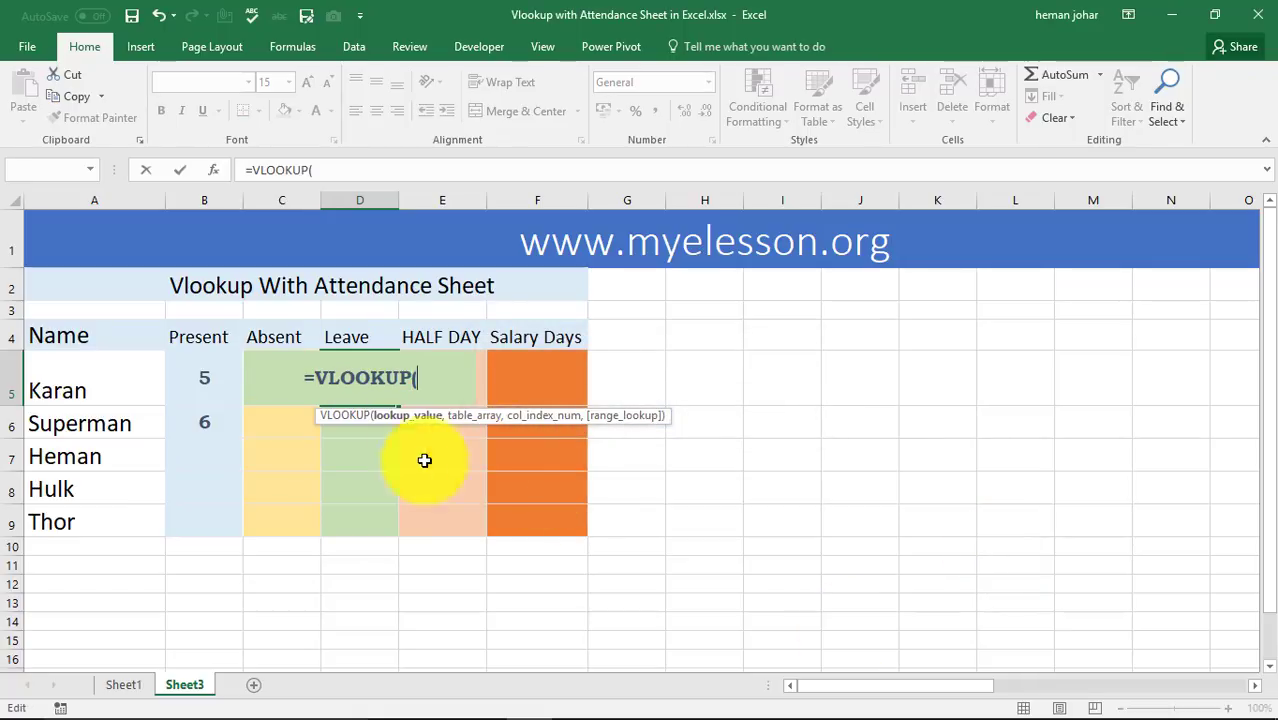
click(133, 389)
text(,)
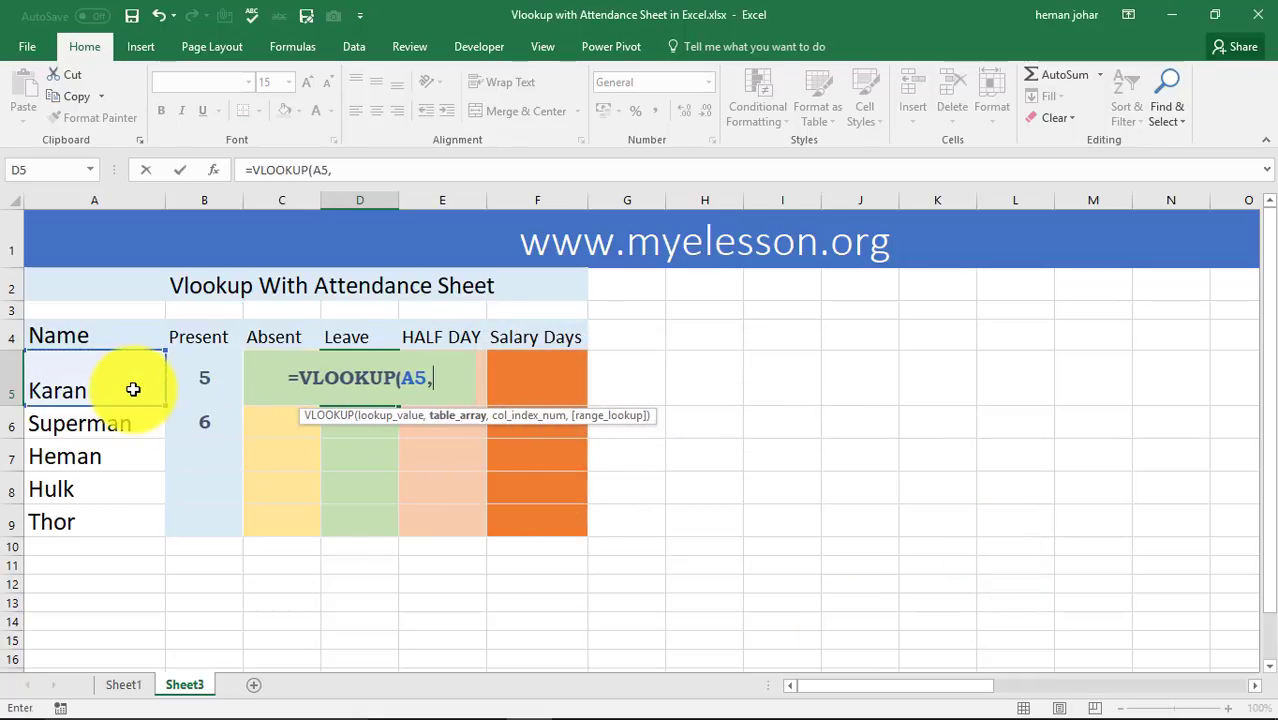
- Finish D5's formula with table Sheet1!A3:N8, column 14, exact match, returning 1
click(124, 685)
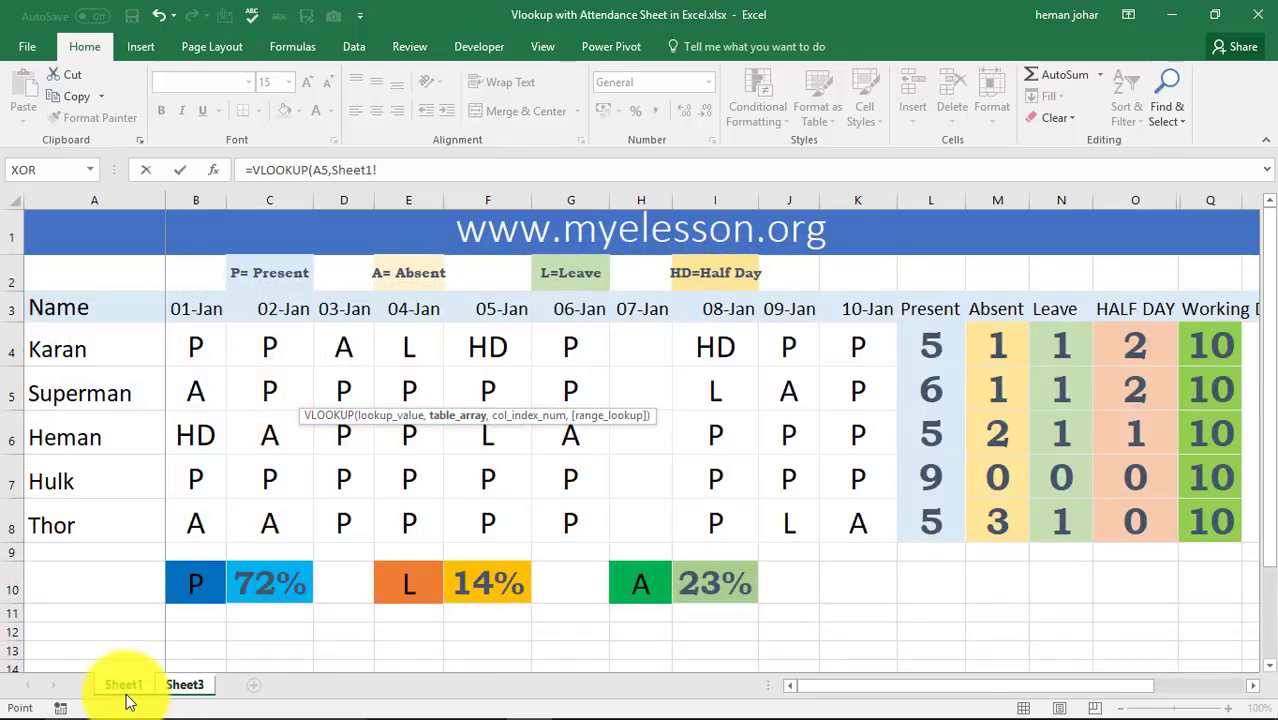
key(Left)
key(Down)
key(shift+Down)
key(shift+Down)
key(shift+Down)
key(shift+Down)
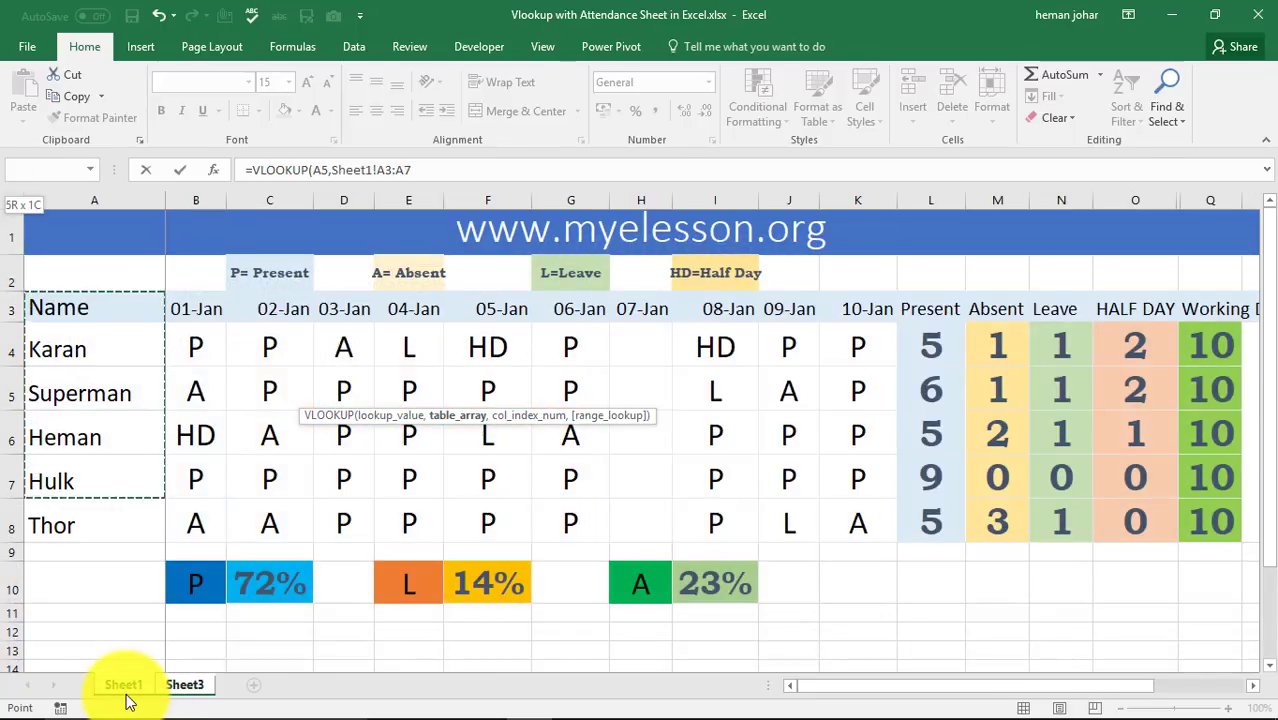
key(shift+Down)
key(shift+Right)
key(shift+Right)
key(shift+Right)
key(shift+Right)
key(shift+Right)
key(shift+Right)
key(shift+Right)
key(shift+Right)
key(shift+Right)
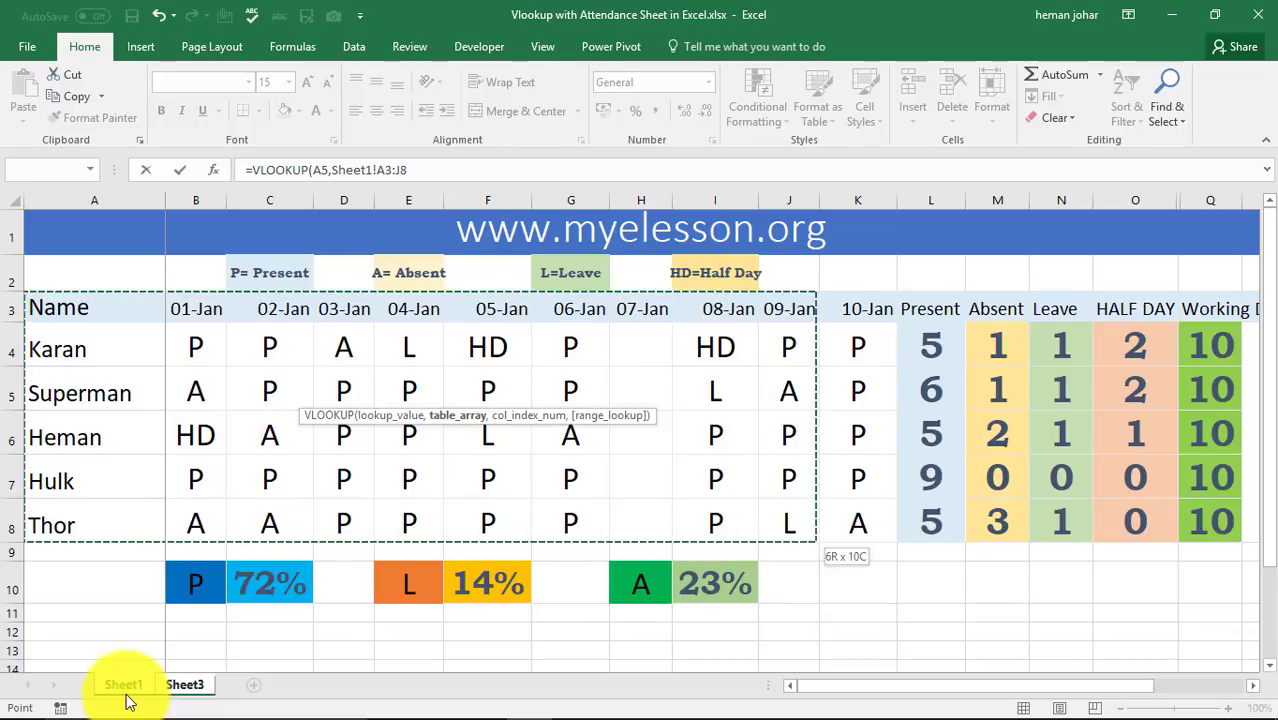
key(shift+Right)
key(shift+Right)
key(shift+Right)
key(shift+Right)
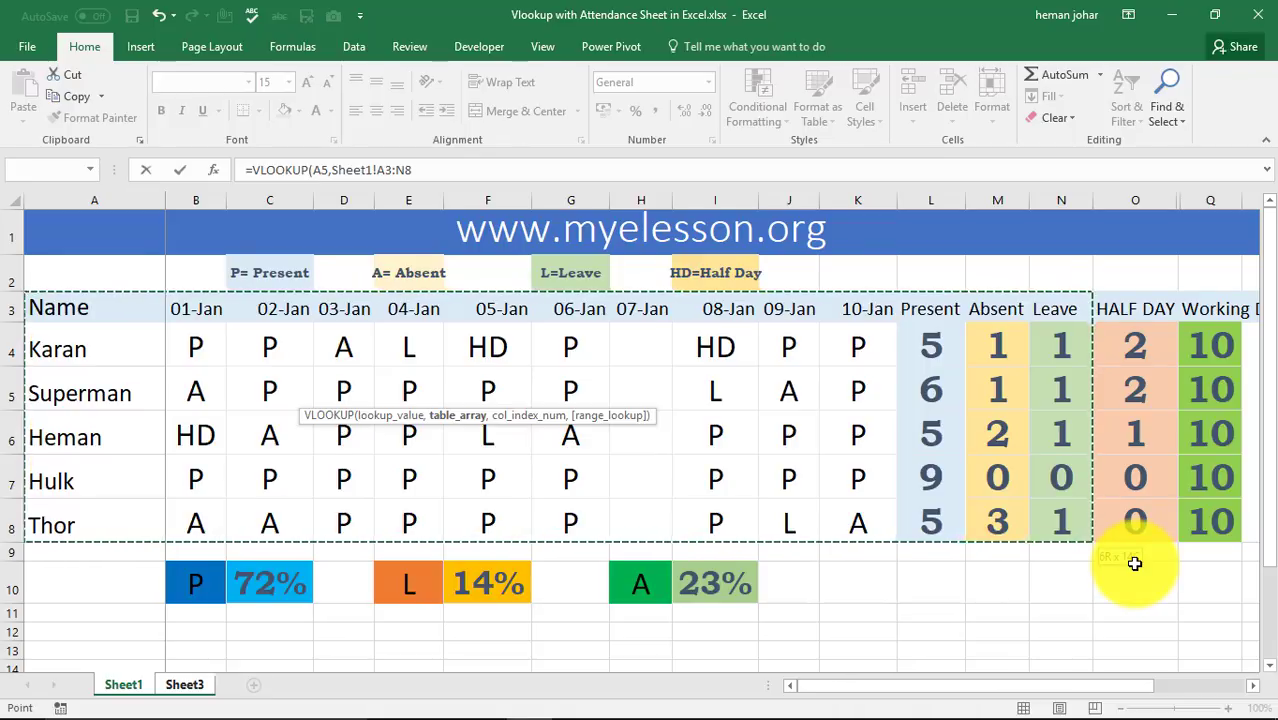
text(,14,0)
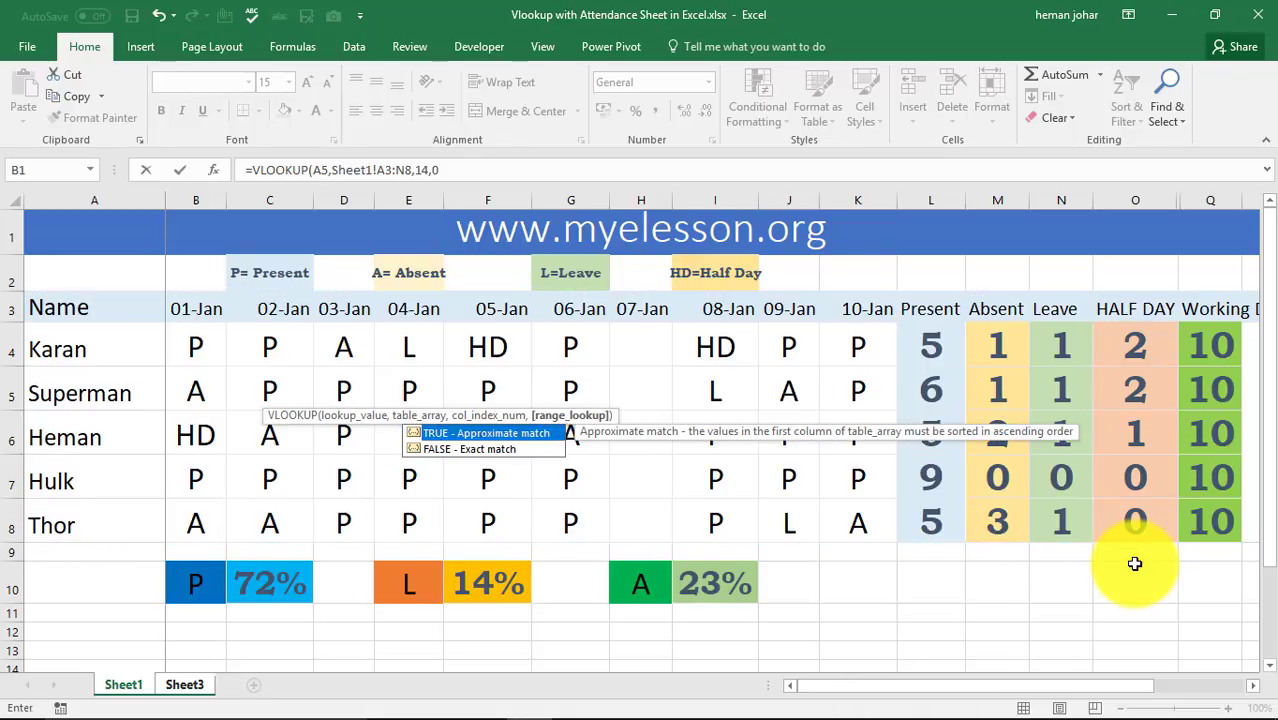
key(Return)
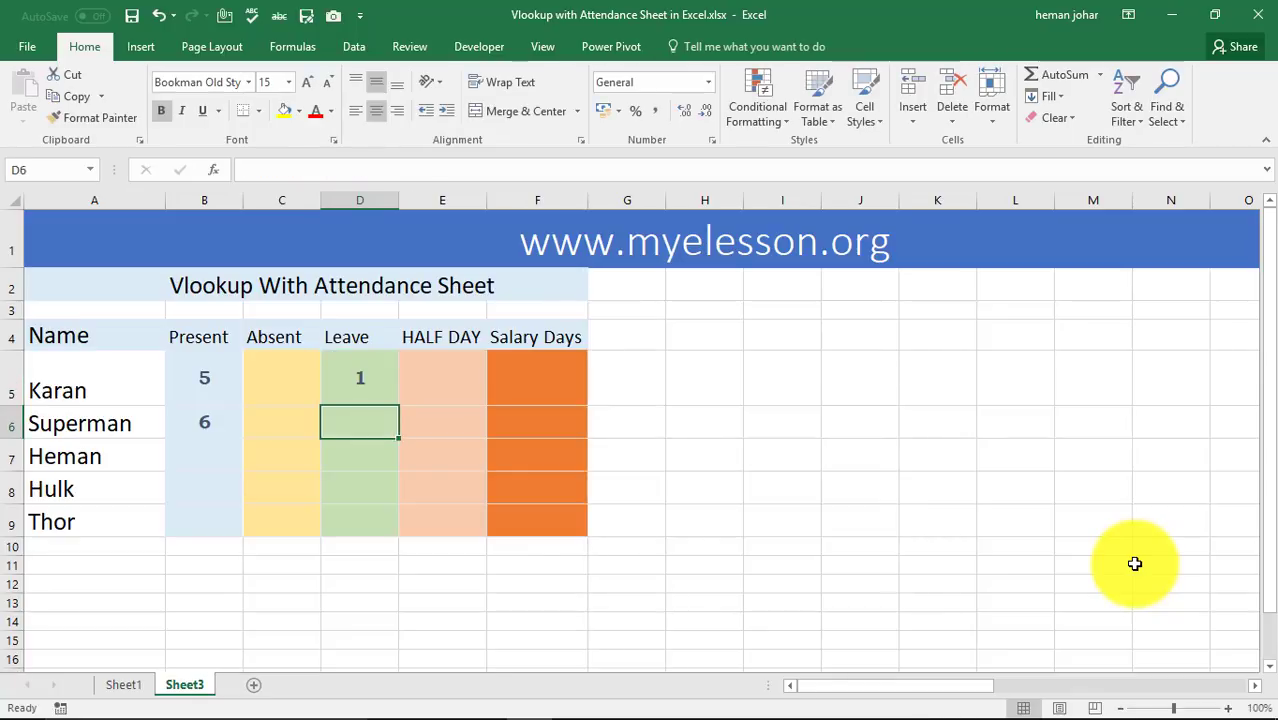